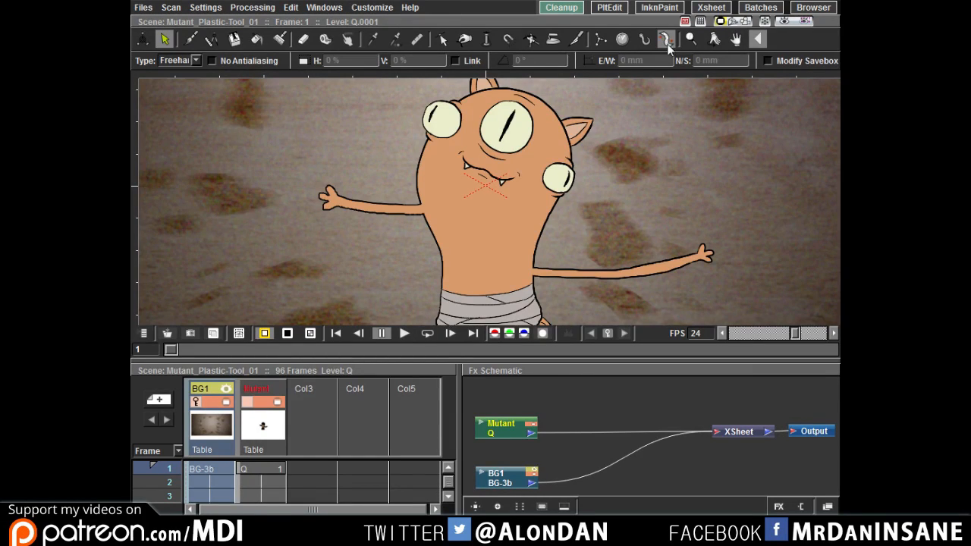
Step: Create a Plastic tool mesh over the Mutant drawing with 5.08 mm edge length and a 5-pixel margin
left_click(667, 41)
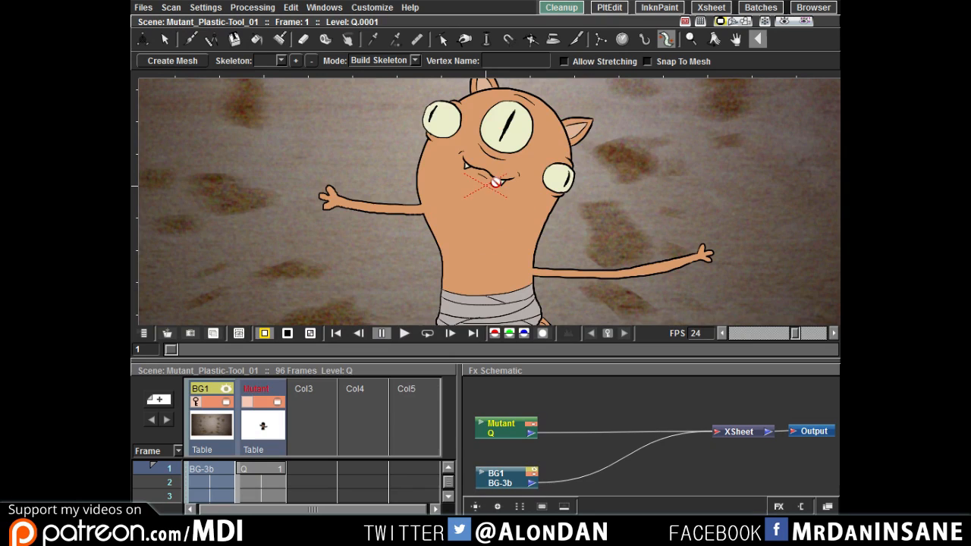
left_click(168, 61)
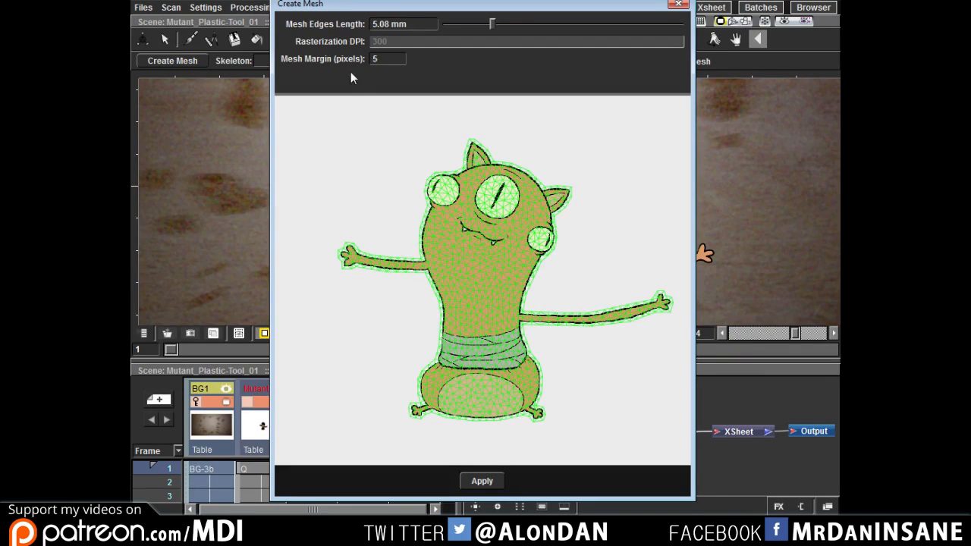
left_click(483, 482)
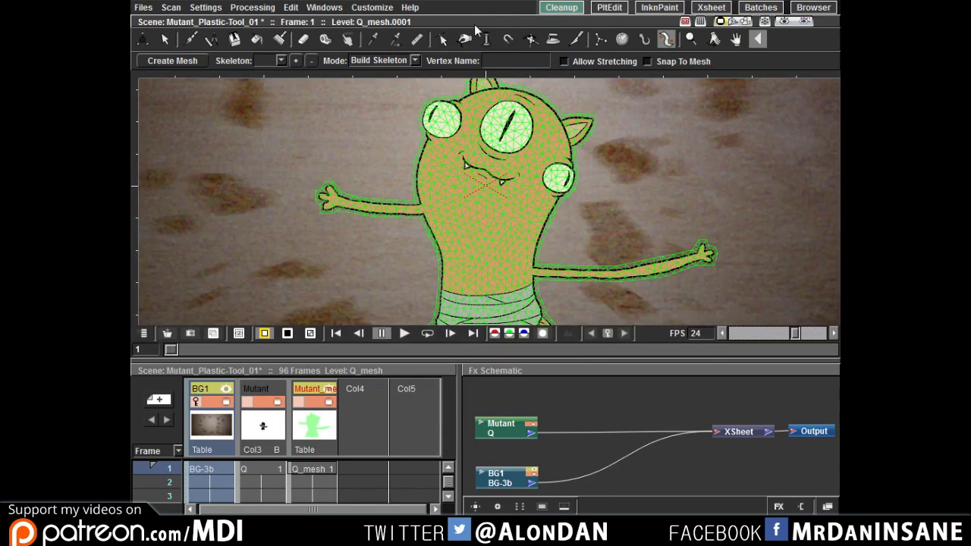
Step: Build a six-vertex spine on the mesh from the body's base through the waist and chest to the head's top
key("grave")
left_click_drag(486, 264, 486, 227)
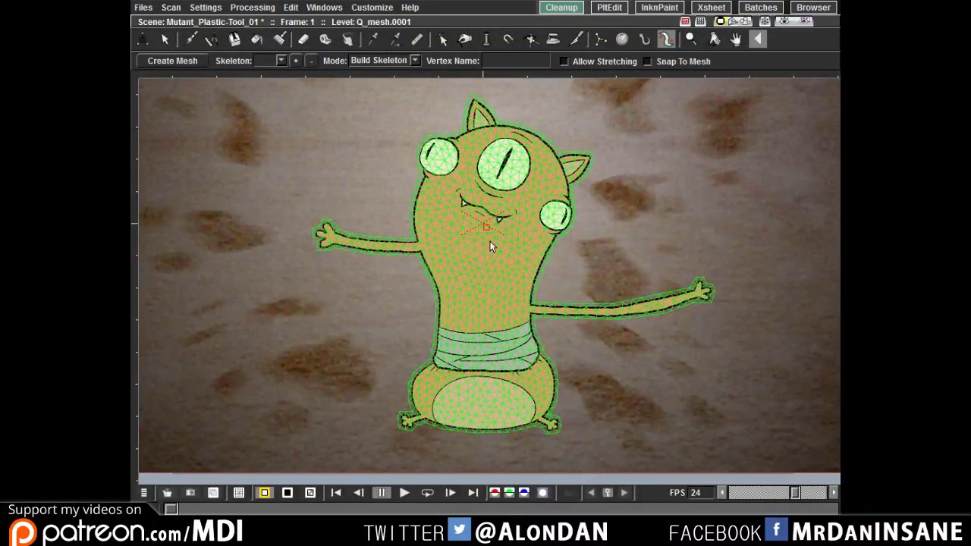
left_click(480, 428)
left_click(481, 370)
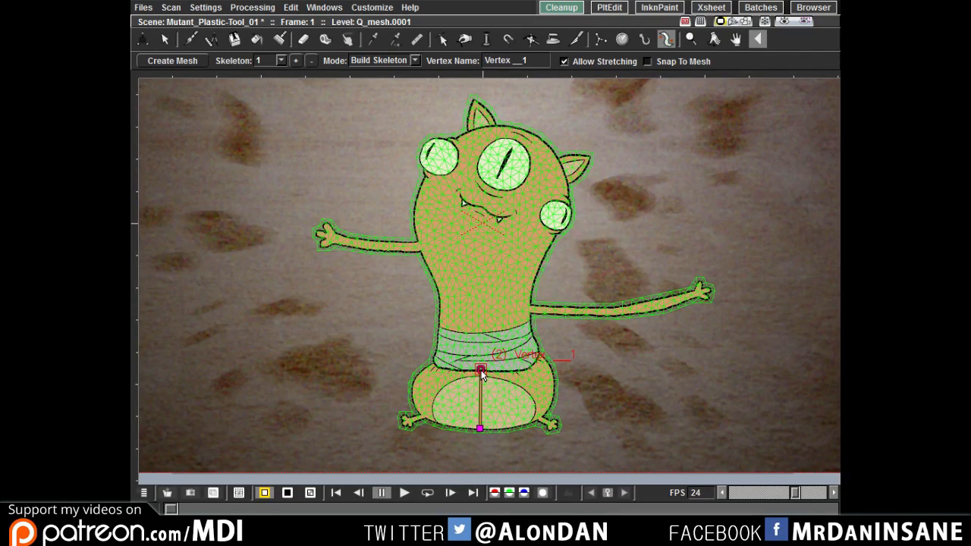
left_click(481, 334)
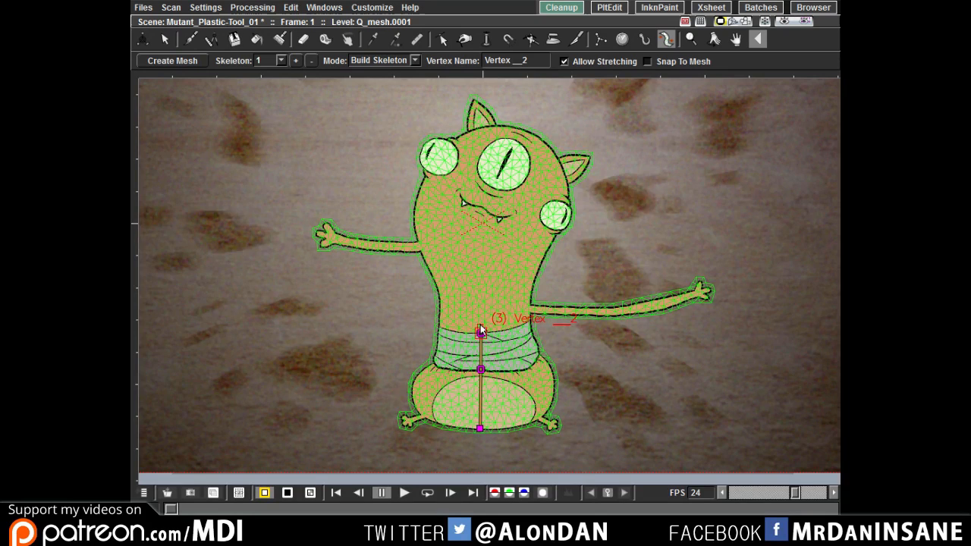
left_click(480, 307)
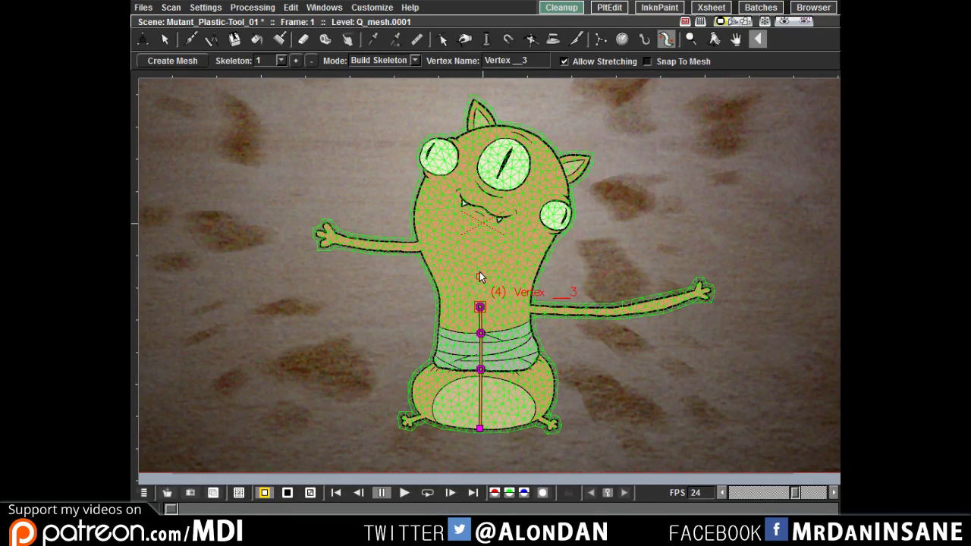
left_click(477, 246)
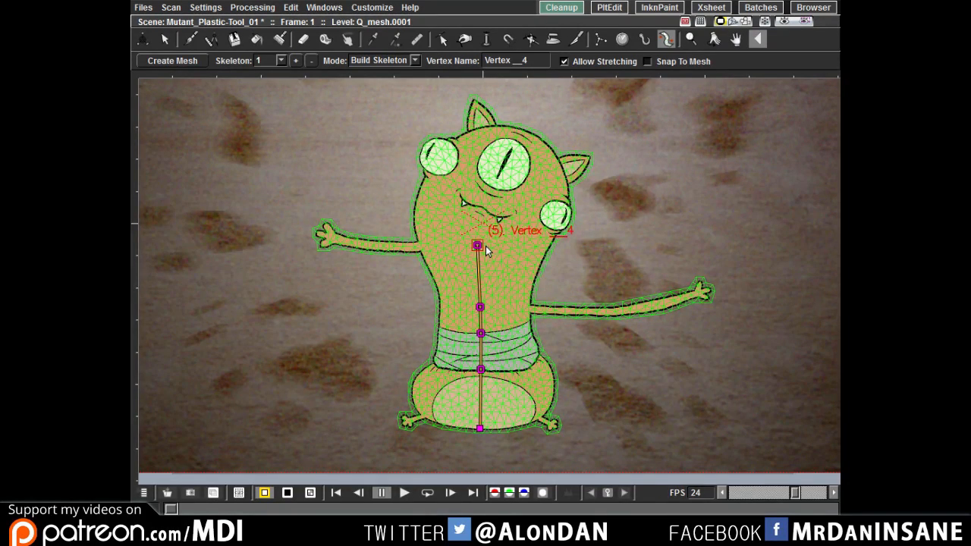
left_click(523, 131)
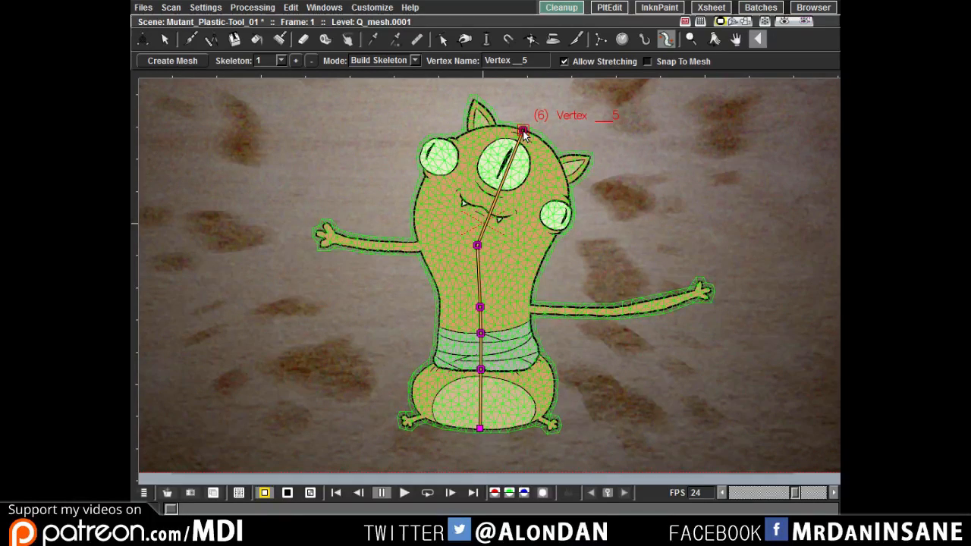
Step: Branch the longer arm from the spine vertex just above the bandage, adding vertices at shoulder, mid-arm, wrist and fingertips
left_click(480, 308)
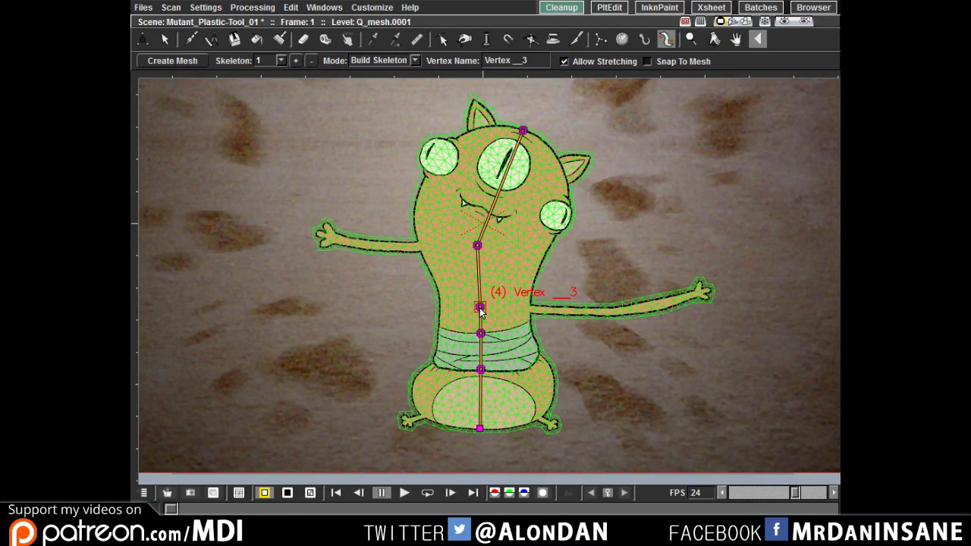
left_click(531, 310)
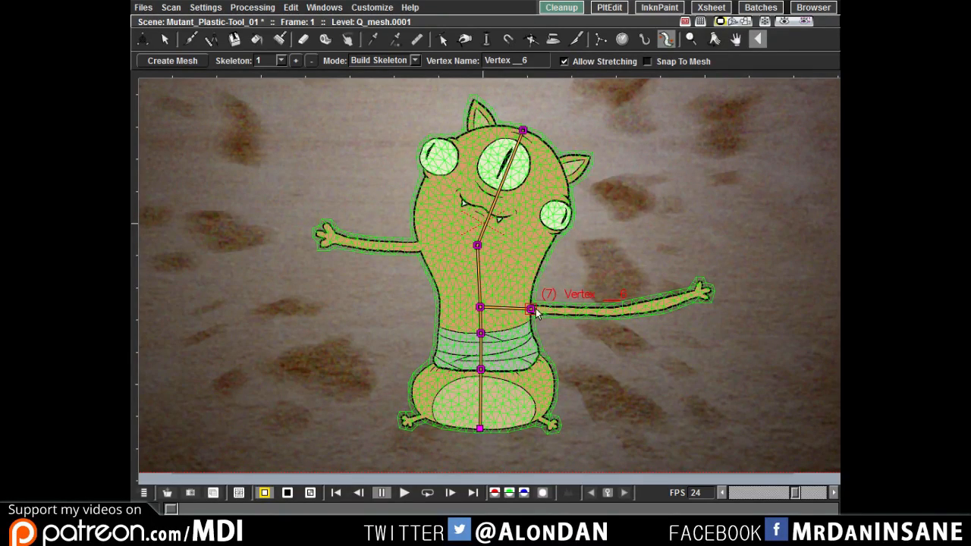
left_click(615, 311)
left_click(694, 293)
left_click(714, 289)
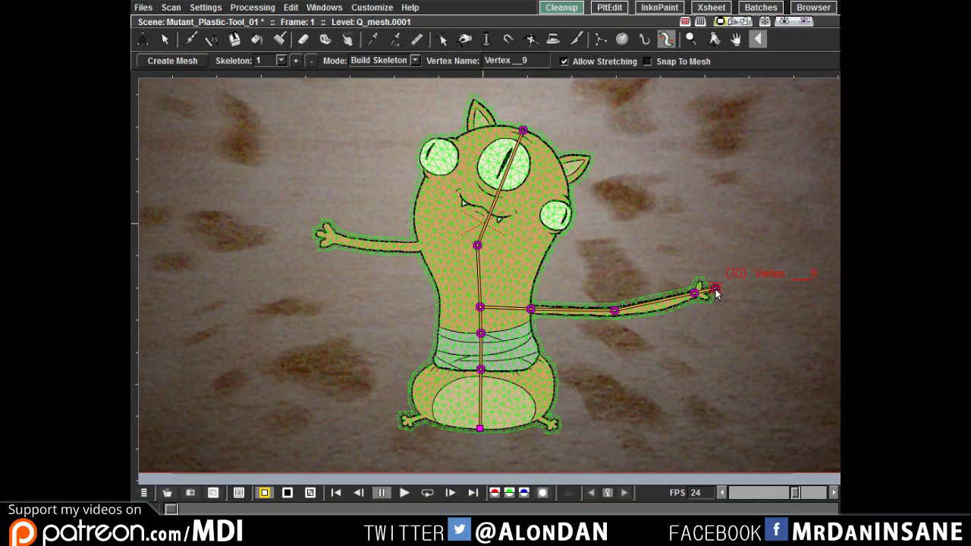
Step: Branch the shorter arm from the chest vertex below the mouth, adding vertices at shoulder, mid-arm, wrist and fingertips
left_click(478, 246)
left_click(421, 248)
left_click(372, 247)
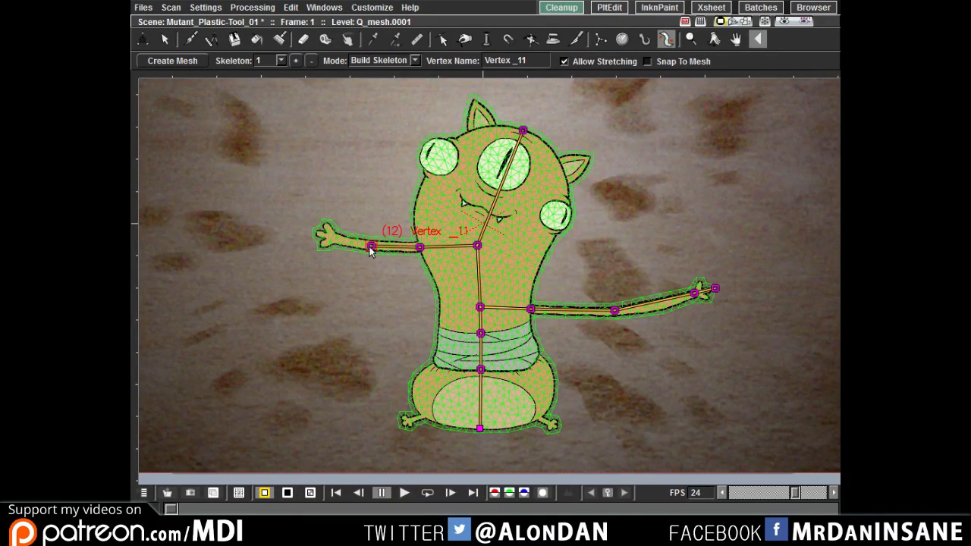
left_click(334, 237)
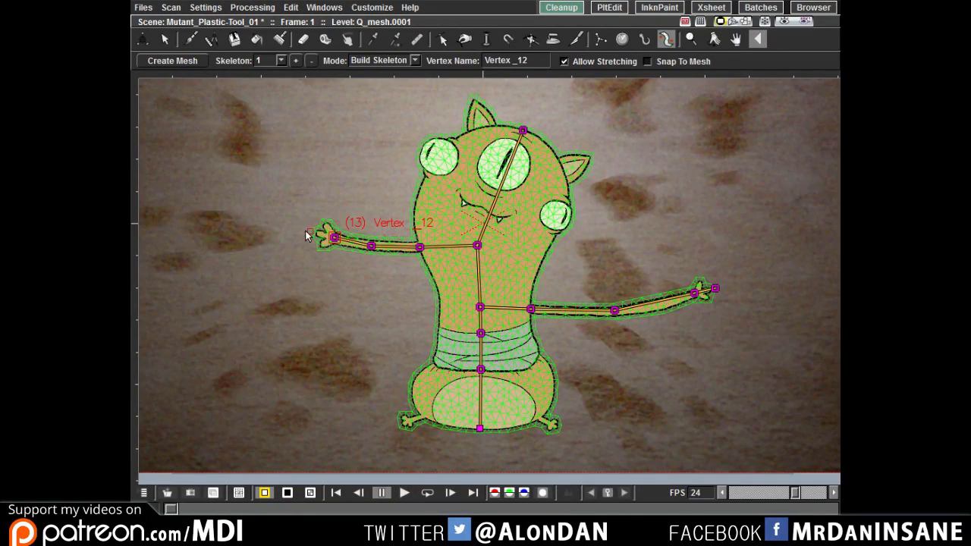
left_click(311, 230)
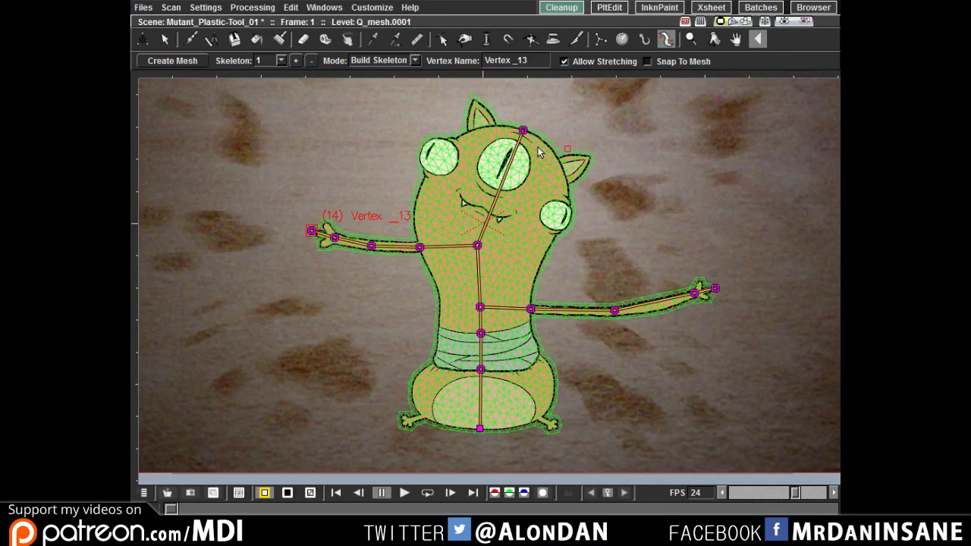
Step: Set the skeleton to Animate mode and slightly pose the head and both wrists at frame 1, turning the longer arm's wrist about -0.63°
left_click(409, 61)
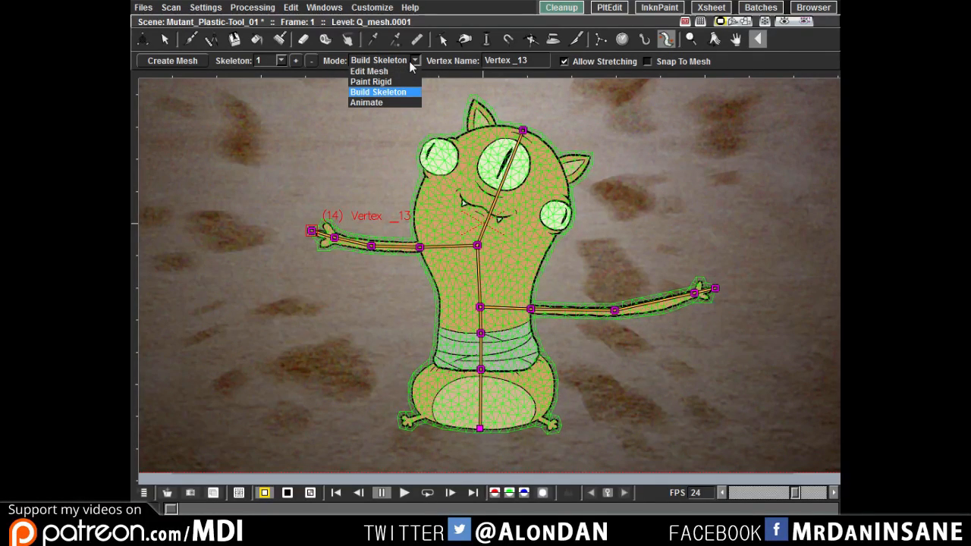
left_click(387, 103)
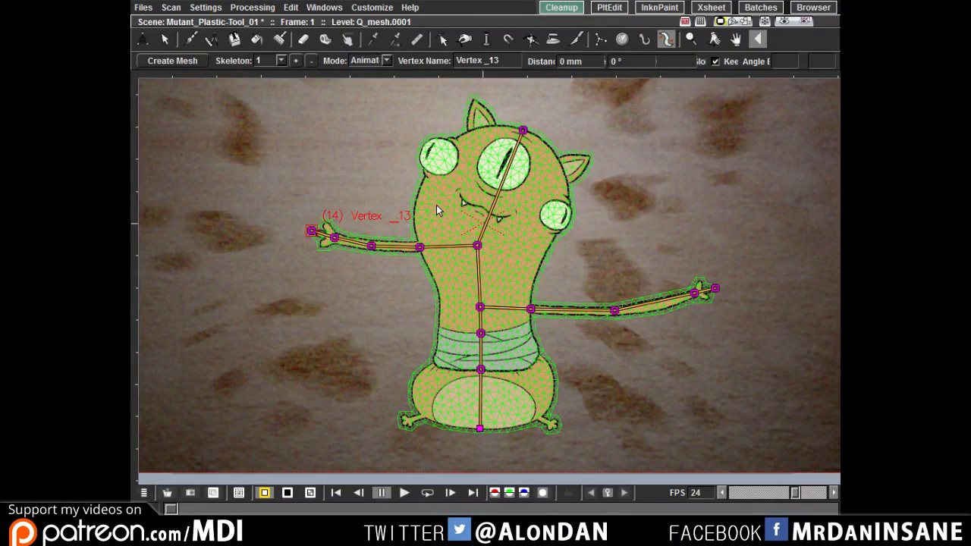
mouse_move(523, 130)
left_mouse_down()
mouse_move(474, 131)
mouse_move(510, 146)
mouse_move(542, 138)
mouse_move(484, 143)
mouse_move(523, 132)
left_mouse_up()
left_click(335, 238)
mouse_move(336, 237)
left_mouse_down()
mouse_move(356, 203)
mouse_move(379, 199)
mouse_move(351, 203)
mouse_move(377, 216)
mouse_move(375, 205)
mouse_move(334, 243)
left_mouse_up()
left_click(695, 295)
mouse_move(696, 297)
left_mouse_down()
mouse_move(647, 234)
mouse_move(611, 224)
mouse_move(631, 217)
mouse_move(692, 304)
left_mouse_up()
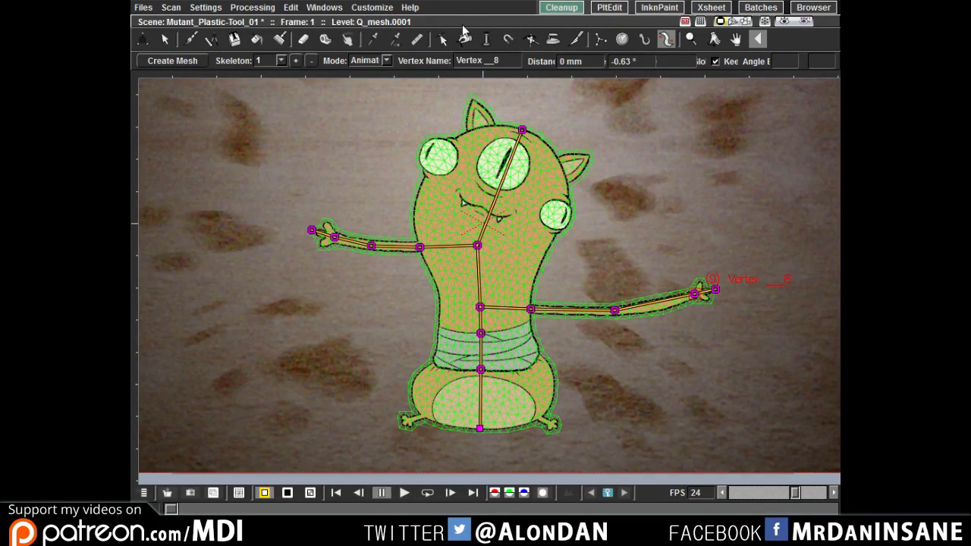
Step: Inspect the mesh's Angle, Distance and SO channels in the enlarged Function Editor of the Xsheet room
key("grave")
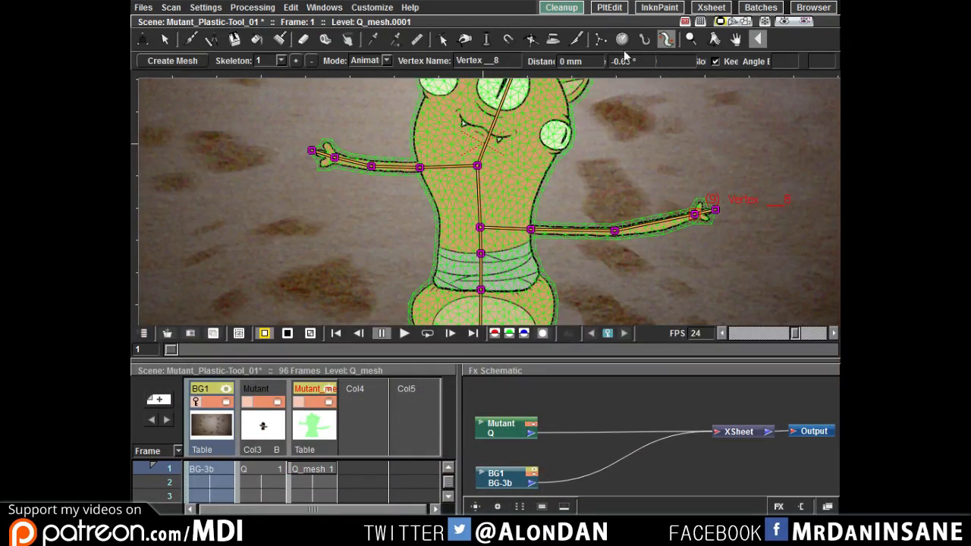
left_click(711, 7)
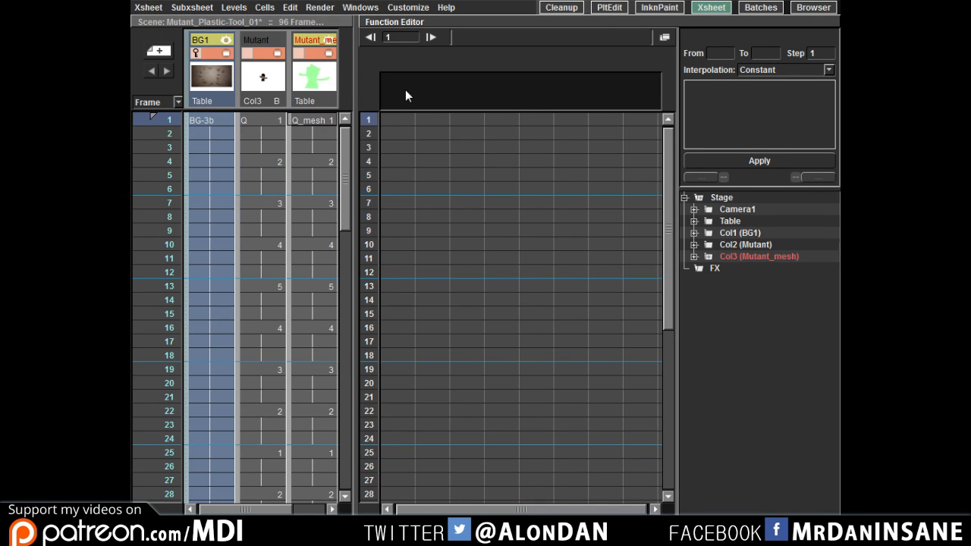
key("grave")
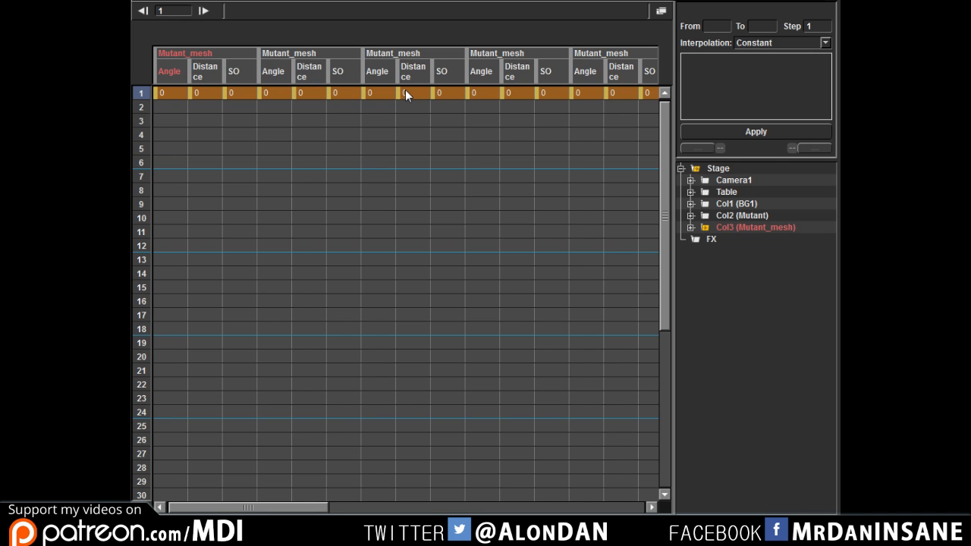
key("grave")
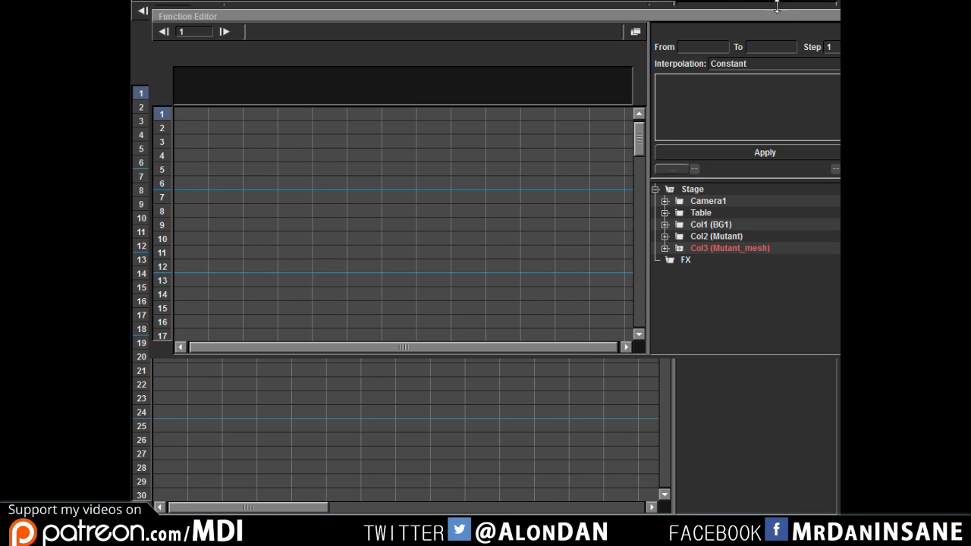
key("grave")
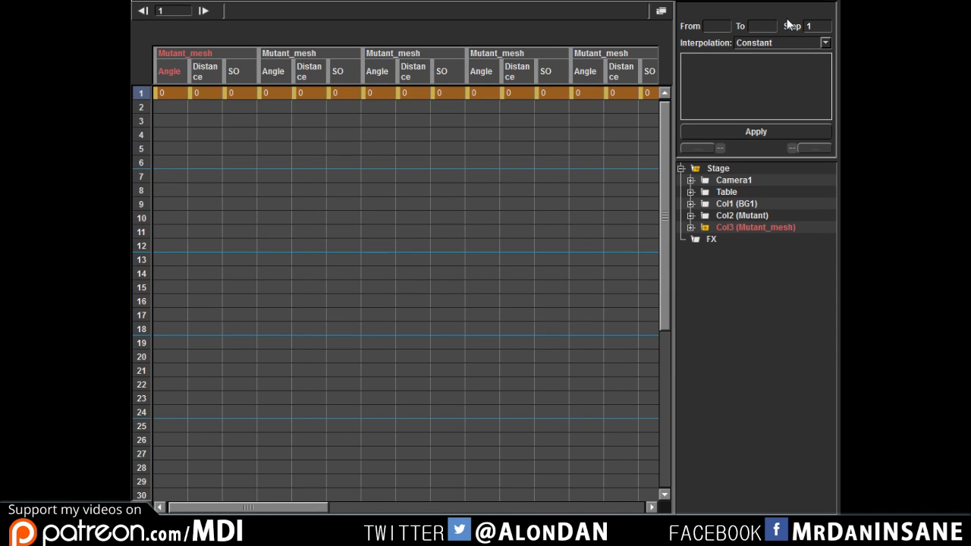
key("grave")
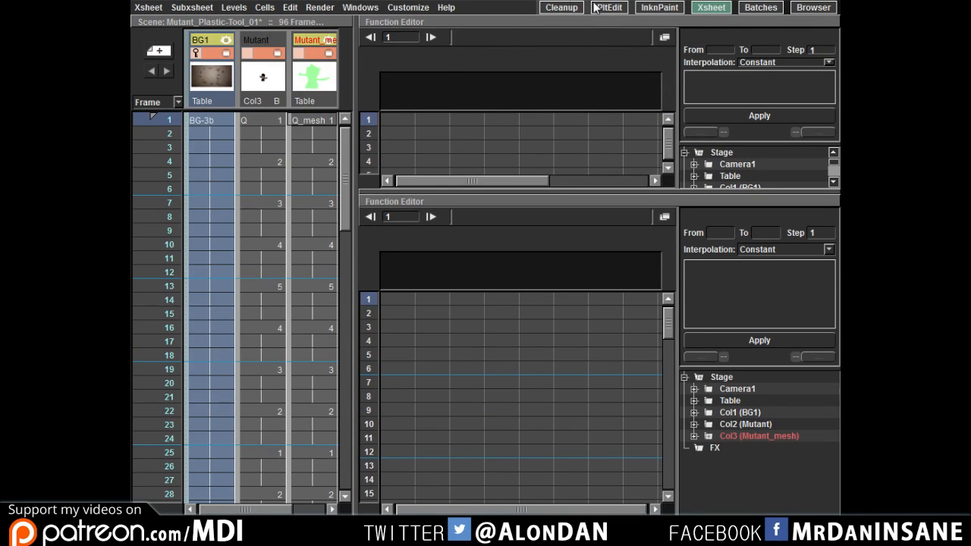
Step: Return to the Cleanup room and compare the Mutant and Mutant_mesh columns with the whole character in view, ending on the mesh column
left_click(561, 7)
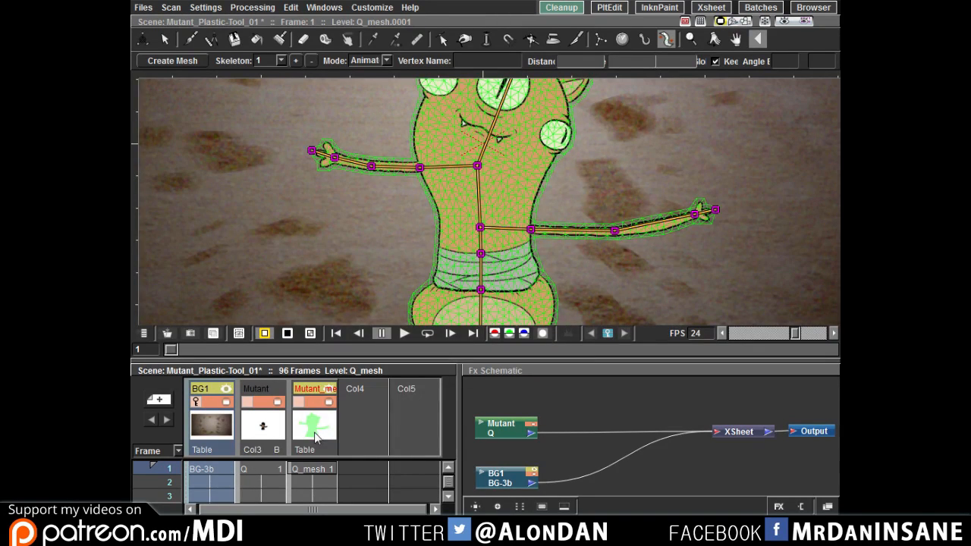
left_click(265, 426)
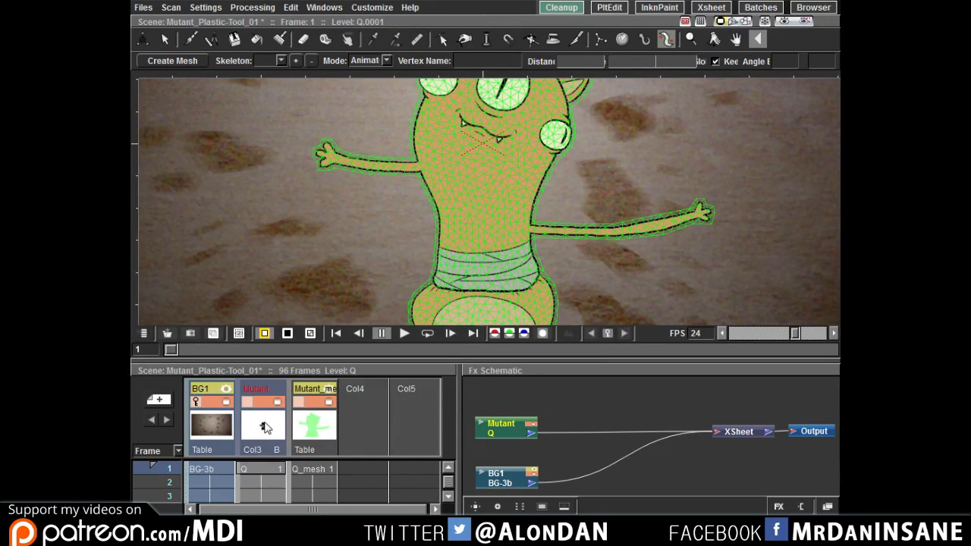
left_click(311, 429)
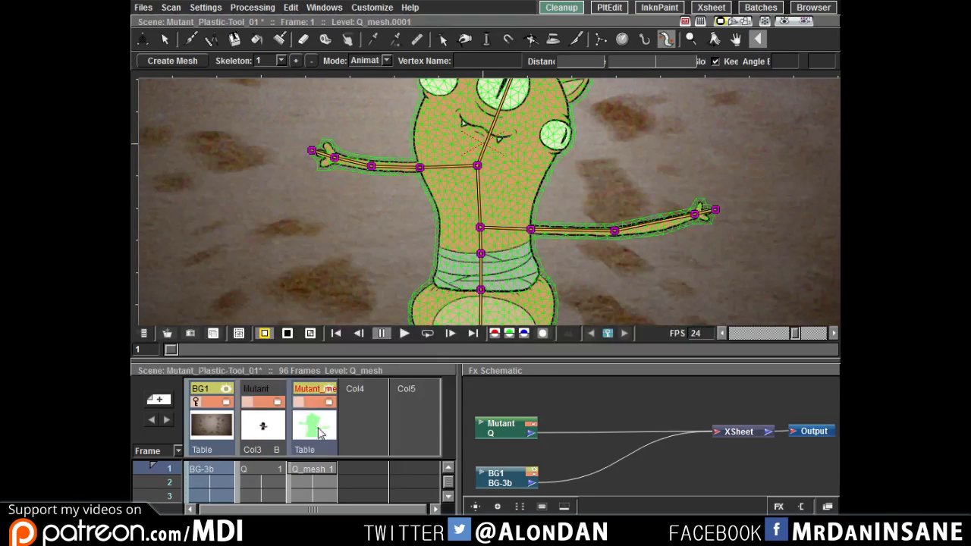
left_click(309, 468)
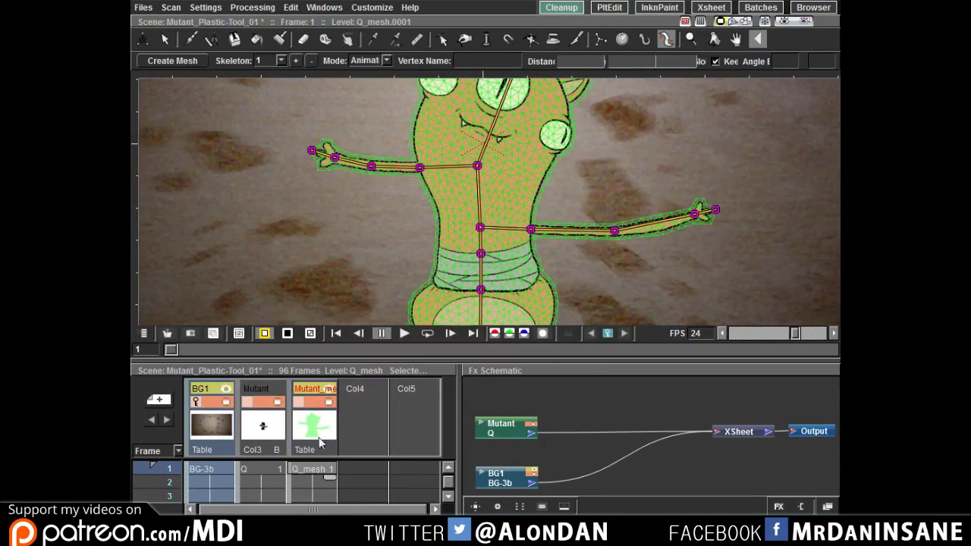
left_click(260, 427)
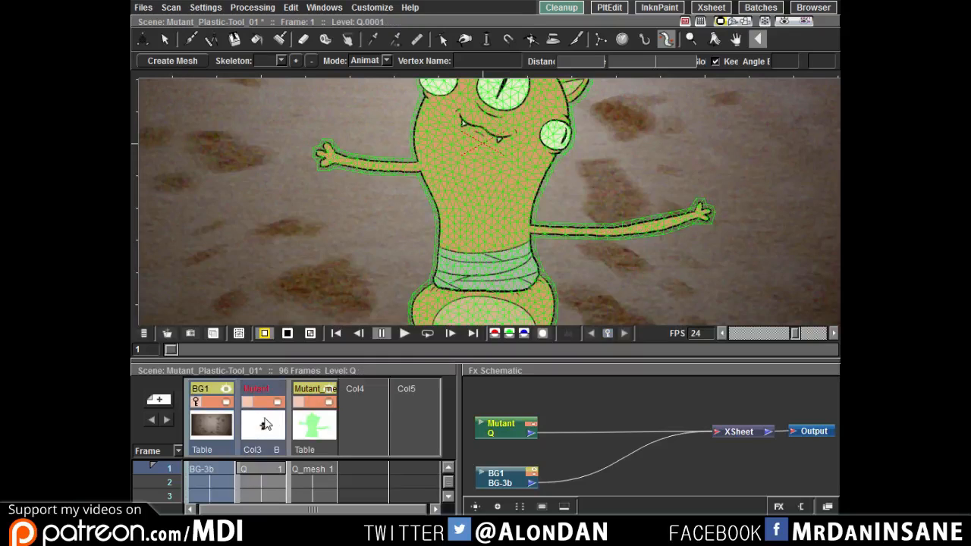
left_click(313, 425)
scroll(492, 249, "down", 3)
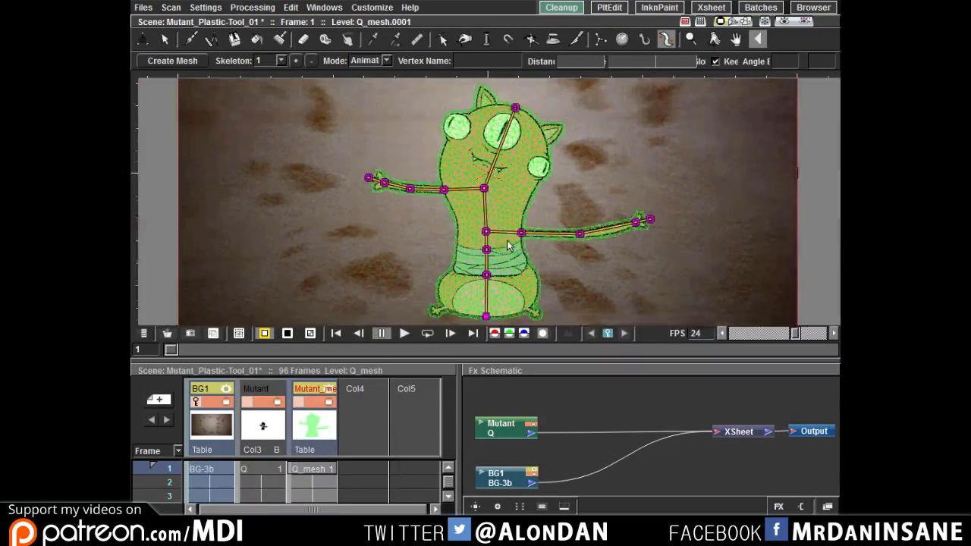
scroll(527, 240, "up", 1)
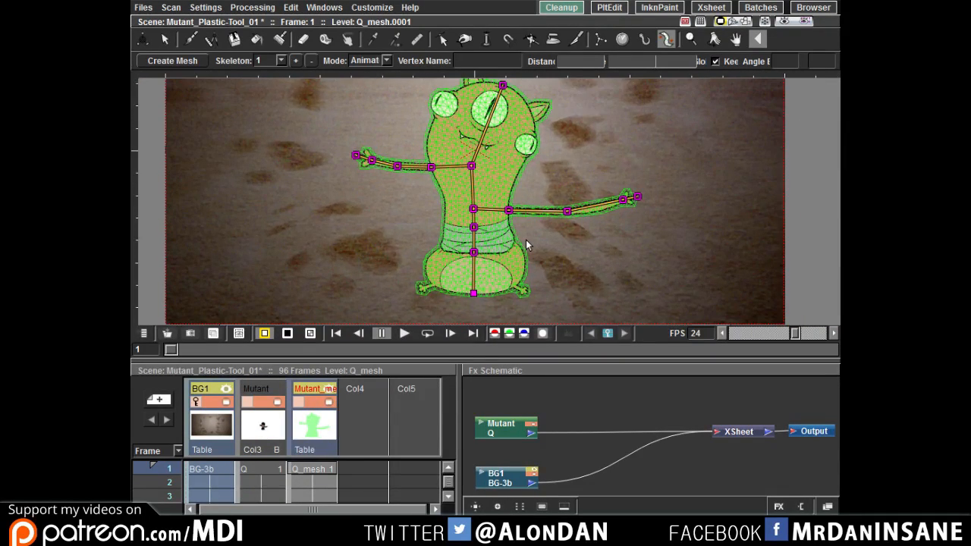
left_click(326, 456)
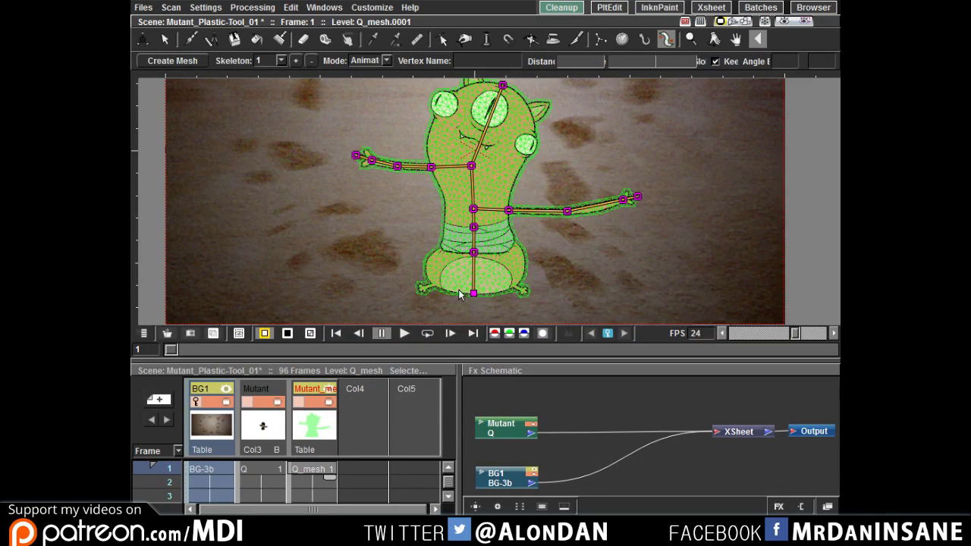
Step: Go to frame 12 of the Mutant_mesh column in the Xsheet room
left_click(698, 7)
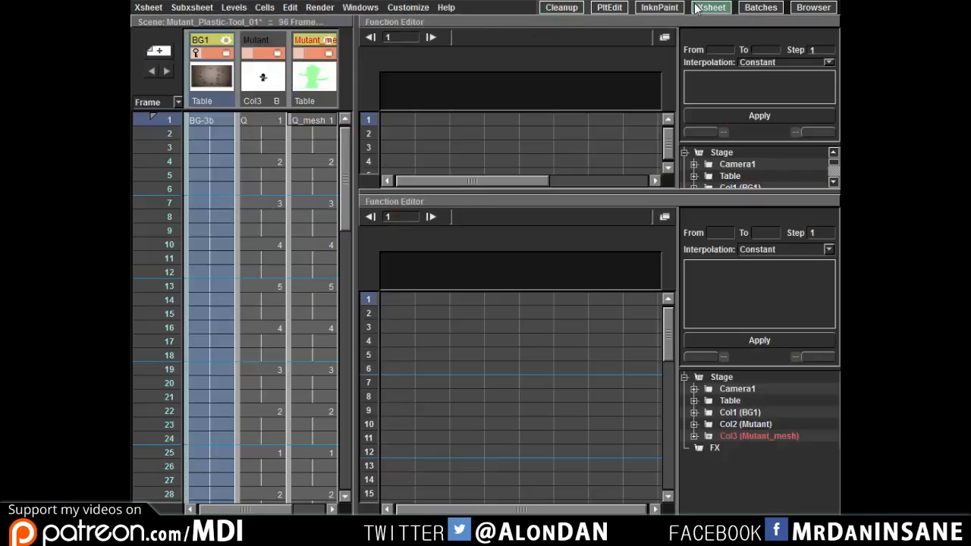
left_click_drag(348, 195, 347, 195)
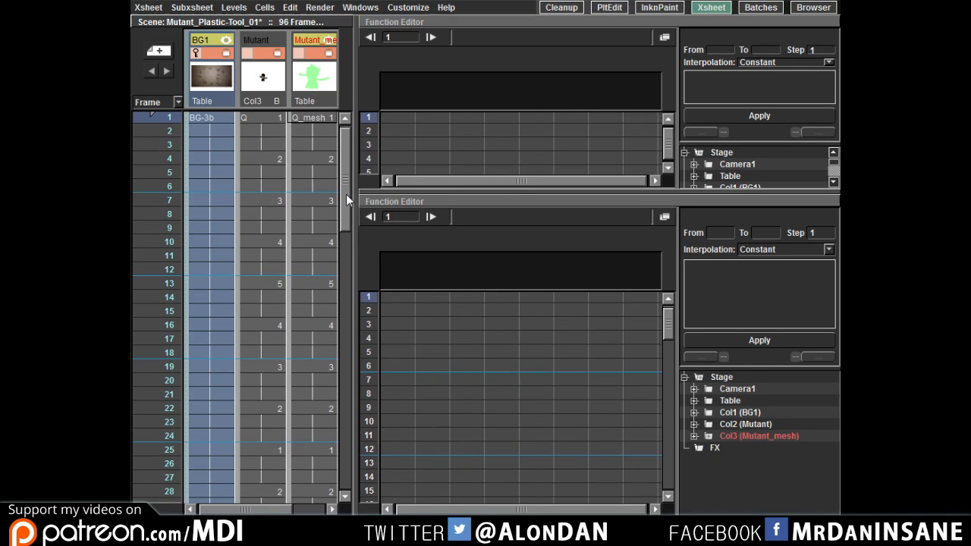
left_click(320, 270)
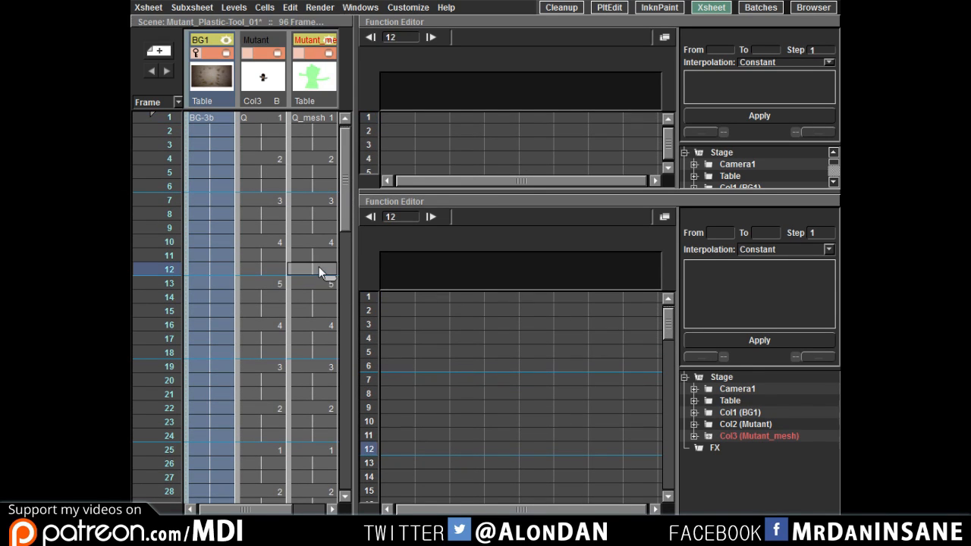
Step: Pose the mesh skeleton at frame 12 in the Cleanup room: bend both arms up beside the head and turn the mid-torso joint to about -7.9°
left_click(562, 8)
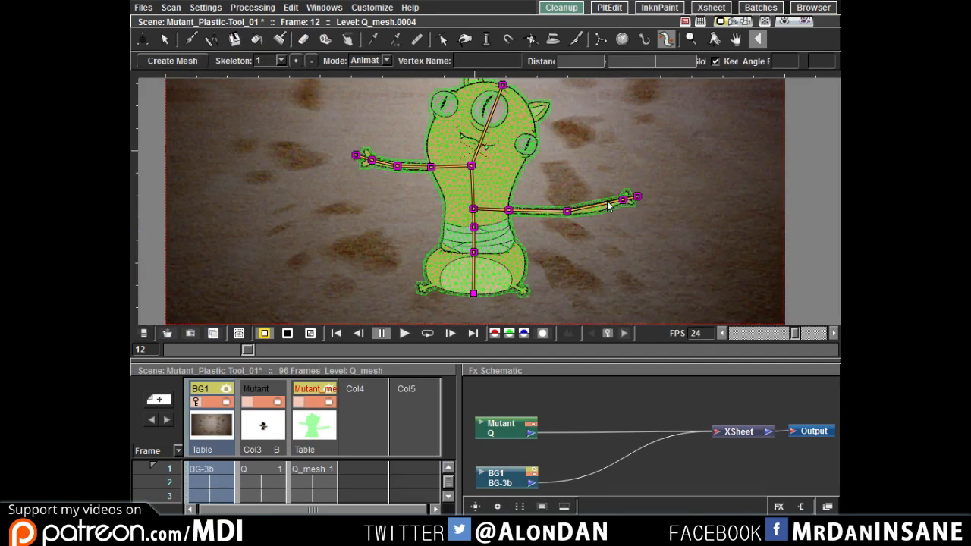
left_click_drag(625, 201, 565, 174)
left_click_drag(568, 211, 547, 176)
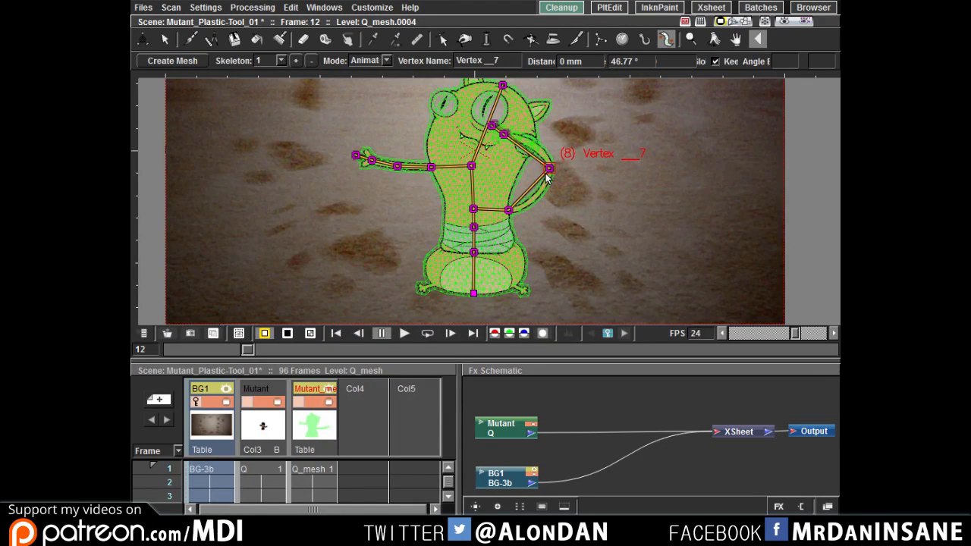
left_click_drag(505, 136, 552, 124)
left_click_drag(373, 160, 441, 113)
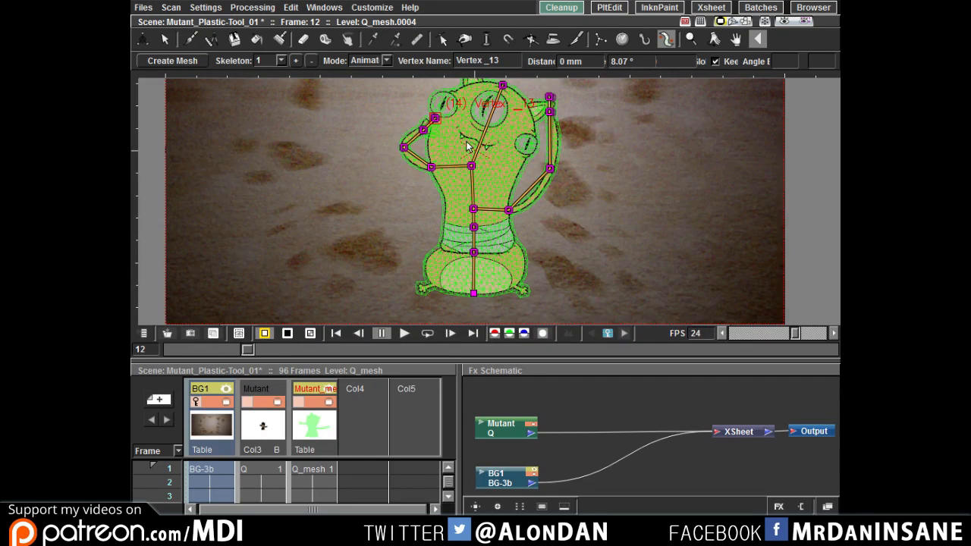
left_click_drag(473, 210, 472, 212)
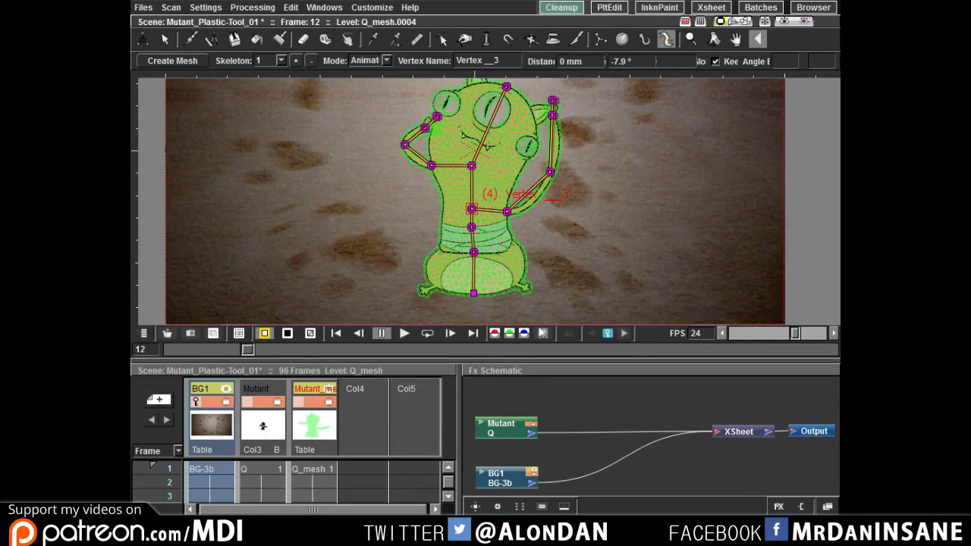
Step: At frame 24 of the Mutant_mesh column, tilt the head upright, shift both raised arms slightly, and turn the mid-torso joint to about -15.03°
left_click(711, 7)
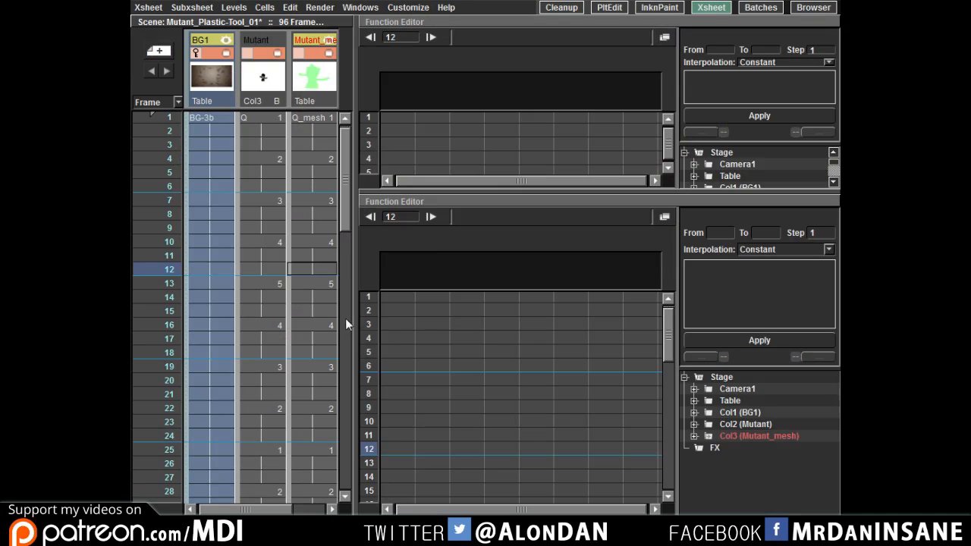
left_click_drag(349, 210, 342, 262)
left_click(321, 278)
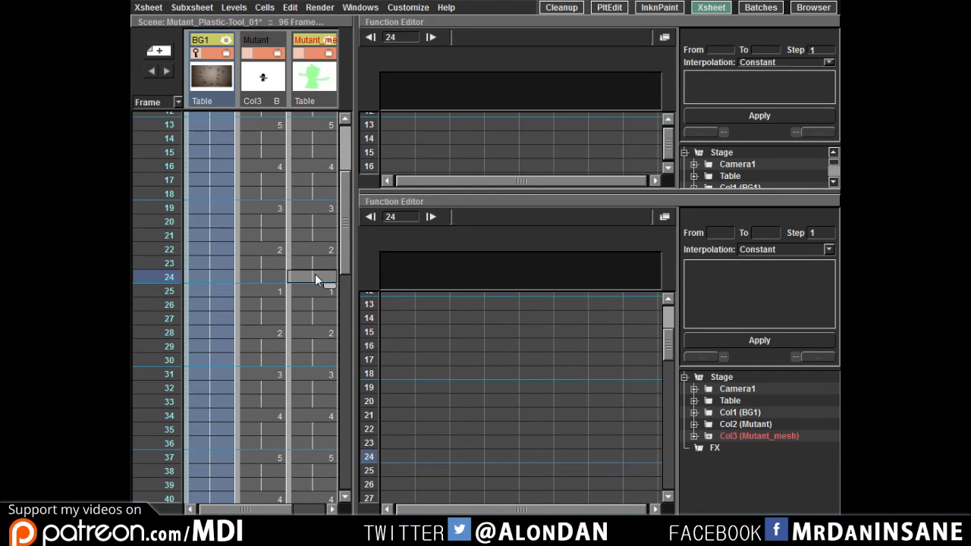
left_click(560, 8)
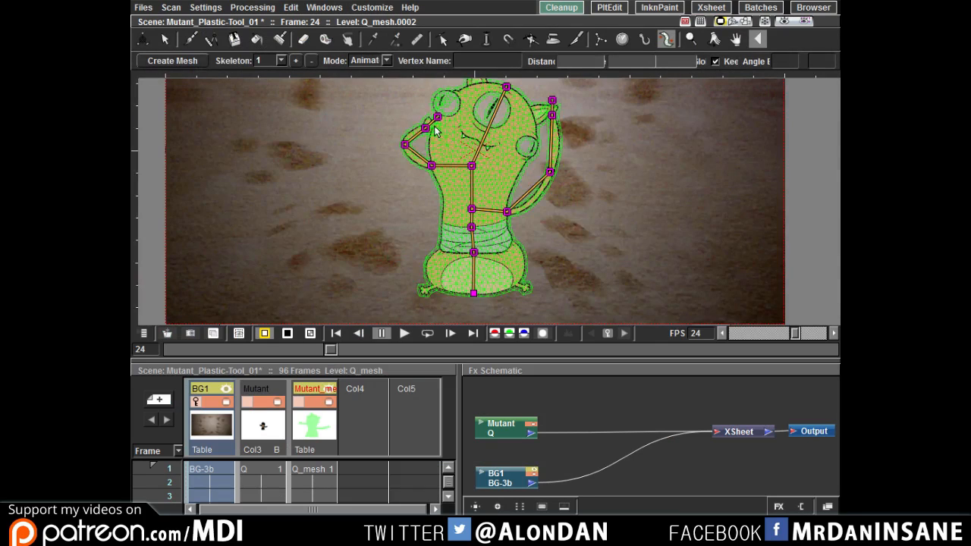
mouse_move(425, 128)
left_mouse_down()
mouse_move(408, 139)
mouse_move(428, 119)
left_mouse_up()
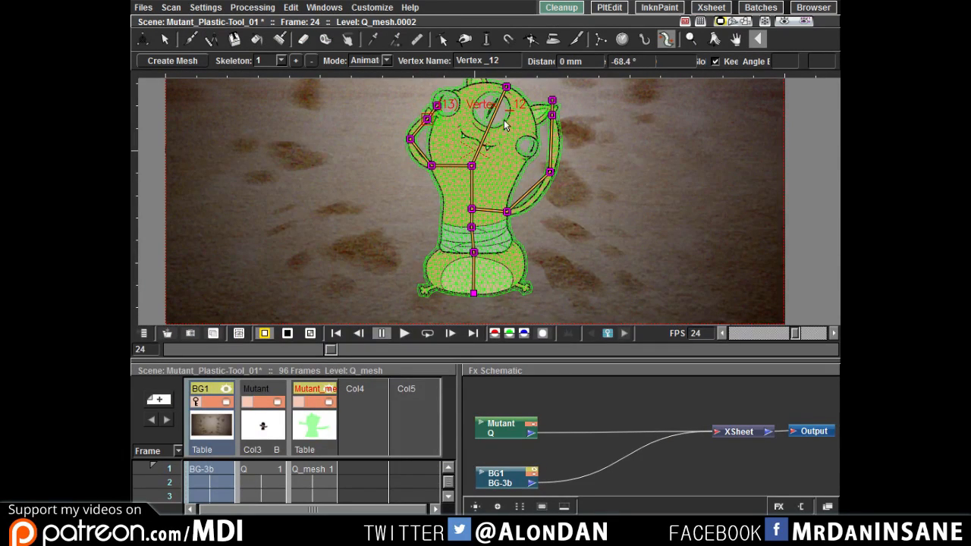
left_click_drag(506, 87, 493, 82)
left_click_drag(427, 119, 426, 115)
left_click_drag(553, 115, 541, 118)
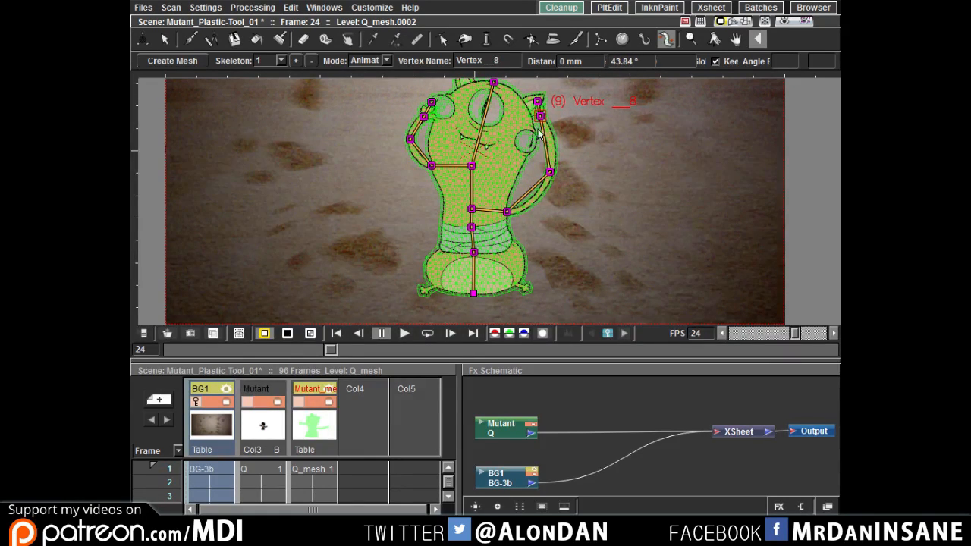
left_click_drag(548, 172, 550, 175)
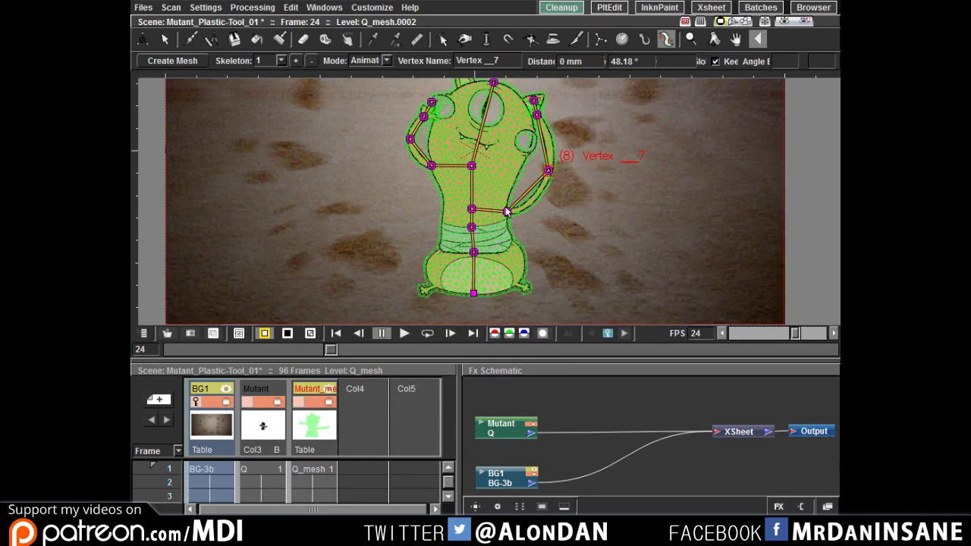
left_click_drag(507, 211, 470, 209)
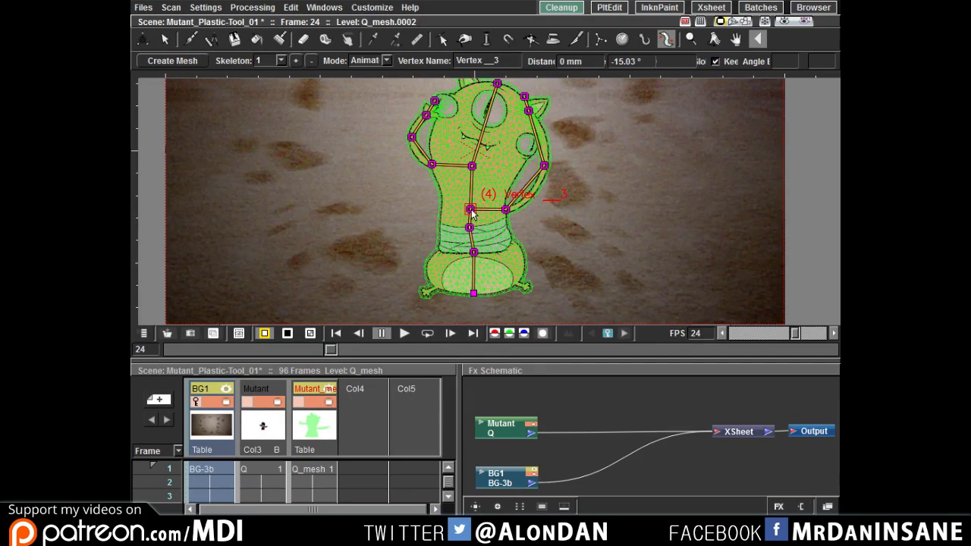
Step: Compare the Mutant_mesh pose at frames 36 and 24 by switching between the Xsheet and Cleanup rooms
left_click(613, 7)
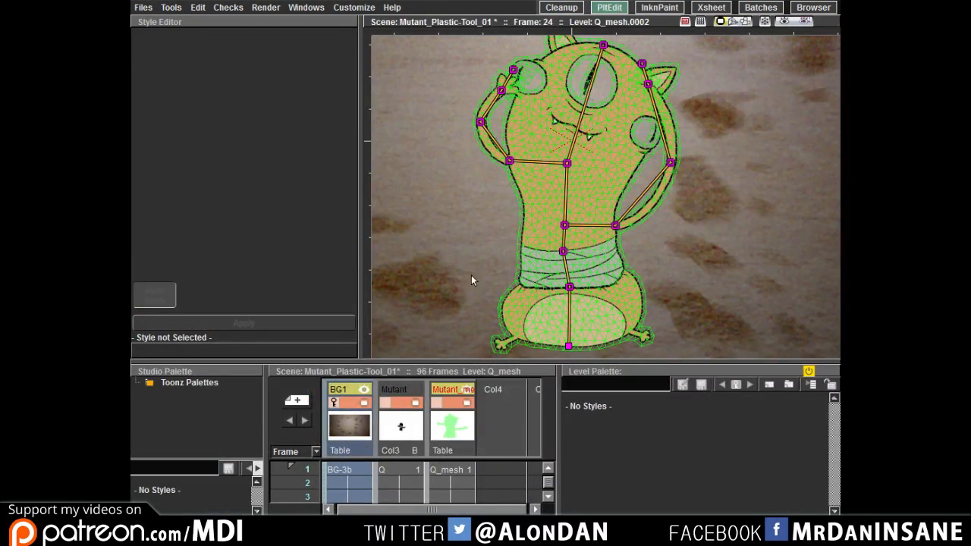
left_click(712, 8)
left_click_drag(345, 177, 293, 288)
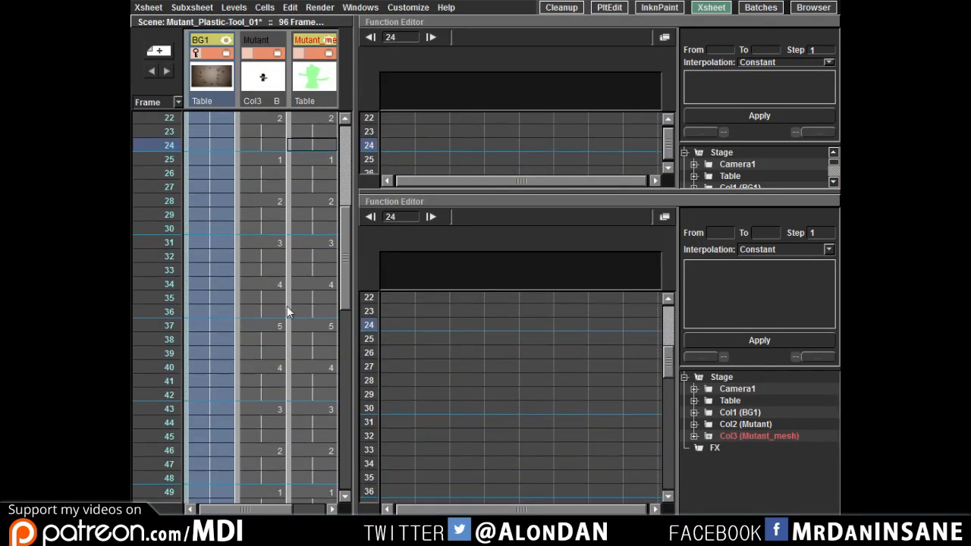
left_click(300, 311)
left_click(562, 8)
left_click(711, 7)
scroll(314, 235, "up", 1)
left_click(314, 240)
left_click(562, 8)
left_click(711, 8)
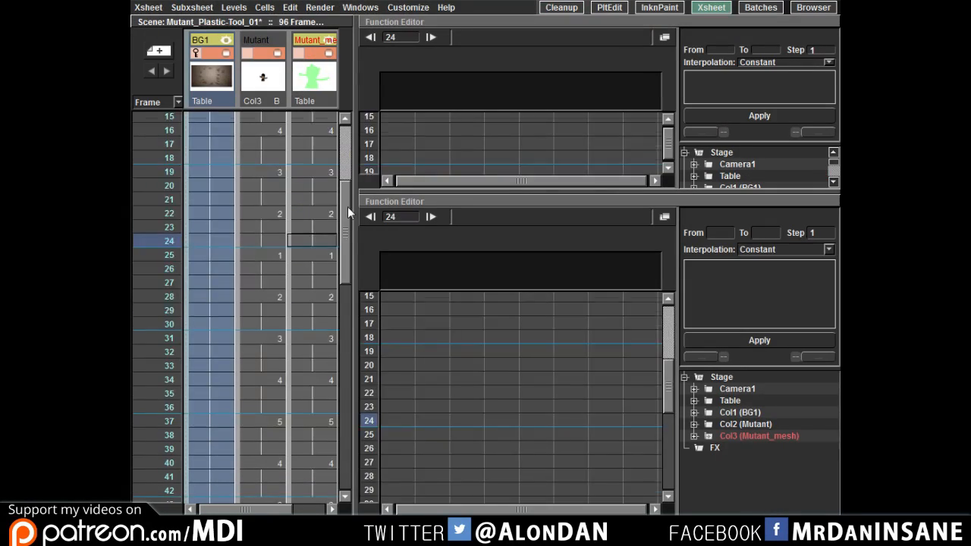
Step: At frame 36, lower the shorter arm beside the body, swing the longer arm outward with its forearm raised, and adjust the head and torso
scroll(275, 212, "down", 3)
left_click(314, 178)
left_click(562, 7)
left_click_drag(412, 136, 416, 196)
left_click_drag(390, 188, 412, 225)
left_click_drag(497, 85, 482, 82)
left_click_drag(431, 165, 436, 160)
left_click_drag(528, 111, 576, 122)
left_click_drag(546, 166, 566, 204)
left_click_drag(620, 190, 580, 149)
left_click_drag(481, 82, 478, 82)
left_click_drag(469, 228, 466, 195)
Step: Try a new pose at frame 60, extending the shorter arm outward with its wrist at about -17.79° and repositioning the torso and longer arm
left_click(697, 7)
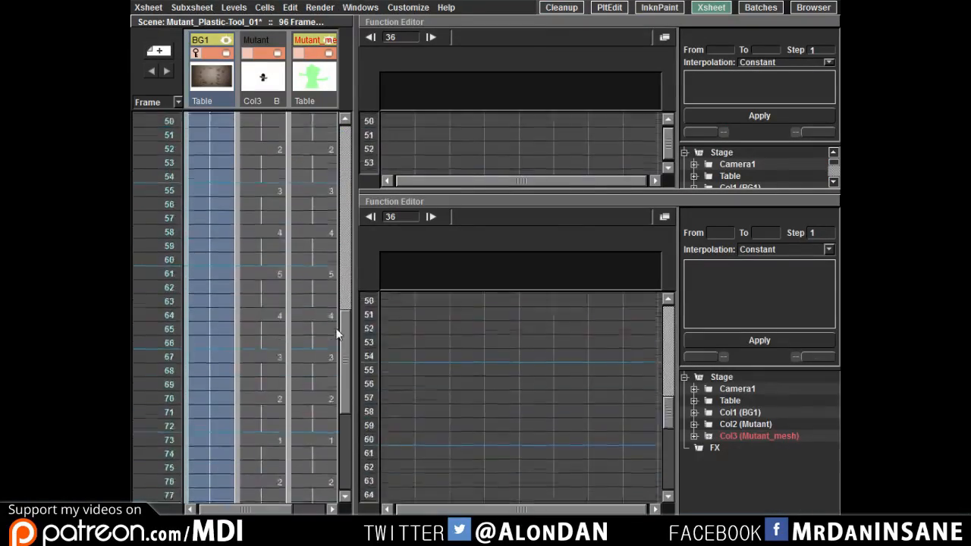
scroll(334, 303, "down", 3)
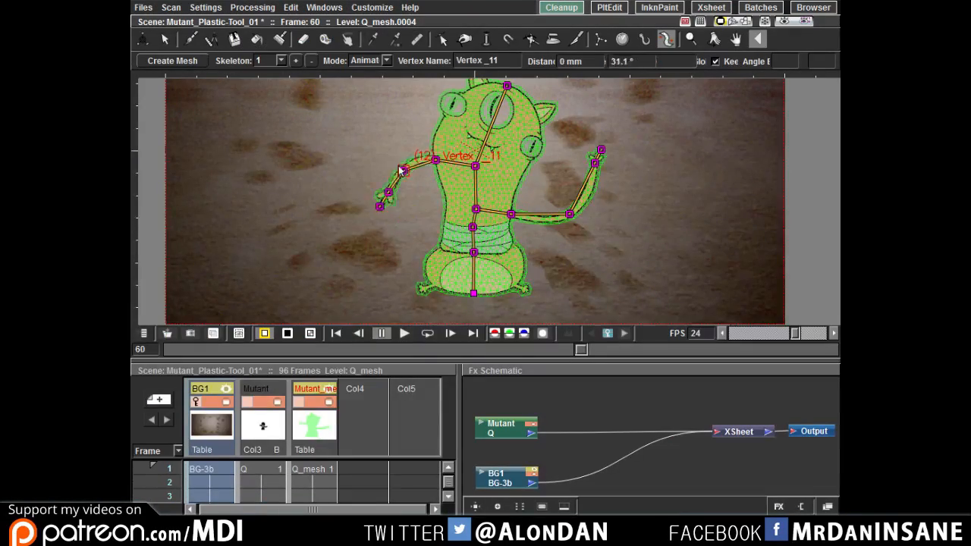
left_click_drag(399, 166, 397, 156)
left_click_drag(380, 175, 368, 144)
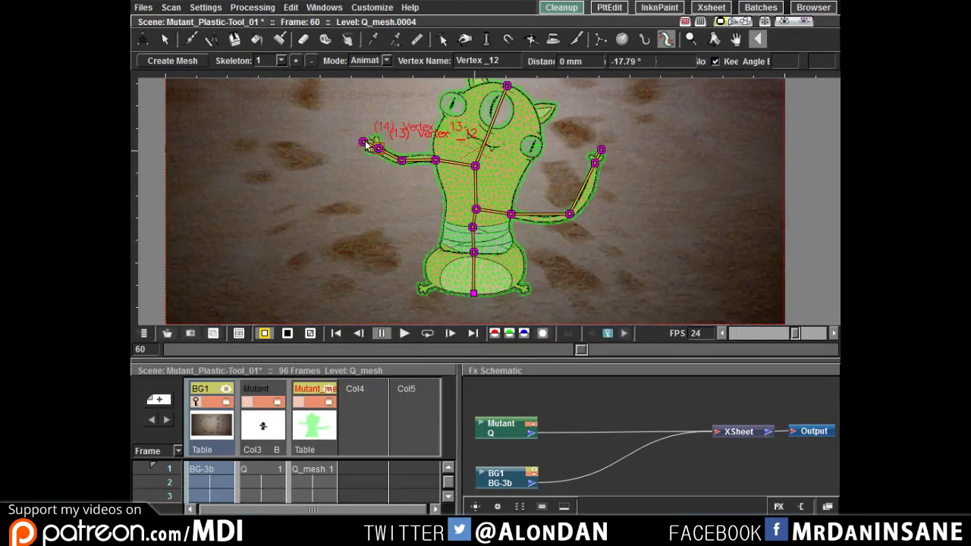
left_click_drag(476, 211, 464, 209)
left_click_drag(440, 175, 433, 188)
left_click_drag(472, 229, 463, 253)
left_click_drag(507, 210, 506, 199)
left_click_drag(439, 90, 425, 94)
left_click_drag(557, 114, 577, 209)
left_click_drag(560, 174, 535, 152)
left_click_drag(475, 214, 467, 228)
Step: Move the playback range's end marker to frame 72 in the Xsheet room
left_click(711, 7)
left_click(561, 7)
left_click(711, 7)
left_click_drag(345, 357, 334, 414)
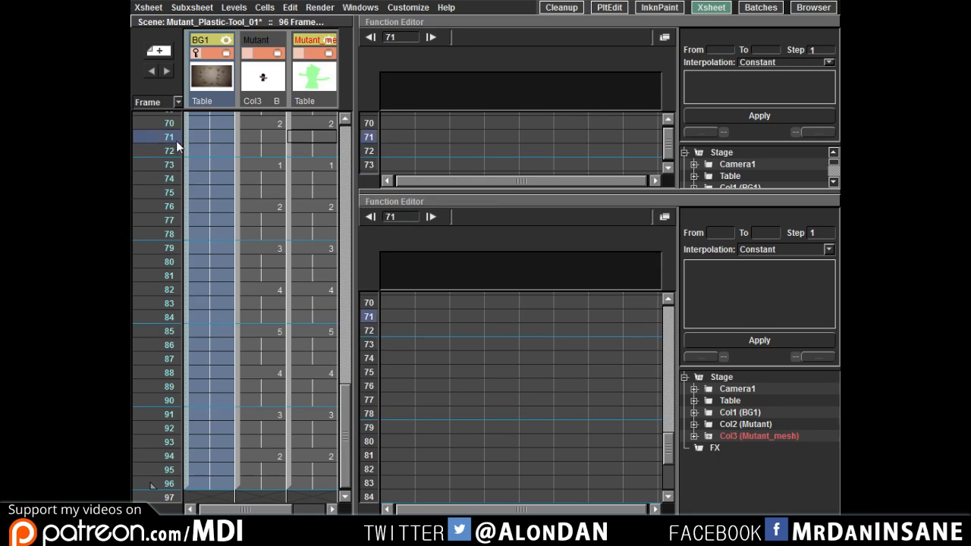
left_click(159, 484)
scroll(156, 314, "up", 1)
scroll(228, 266, "up", 3)
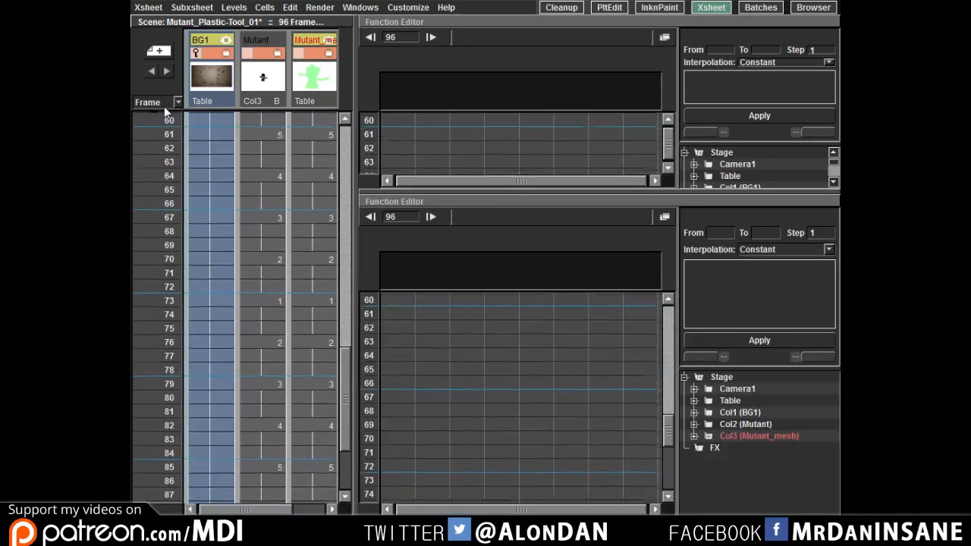
Step: Try readjusting the arms and torso at frame 60, with the shorter arm hanging down and its elbow at about 59.29°
left_click(269, 130)
left_click(561, 7)
left_click_drag(429, 182, 498, 213)
left_click_drag(464, 254, 472, 252)
left_click_drag(479, 228, 475, 227)
left_click_drag(469, 211, 476, 209)
left_click_drag(401, 163, 406, 144)
left_click_drag(578, 264, 545, 157)
left_click_drag(564, 208, 562, 246)
left_click_drag(579, 187, 571, 189)
left_click_drag(392, 121, 379, 142)
left_click_drag(406, 143, 415, 141)
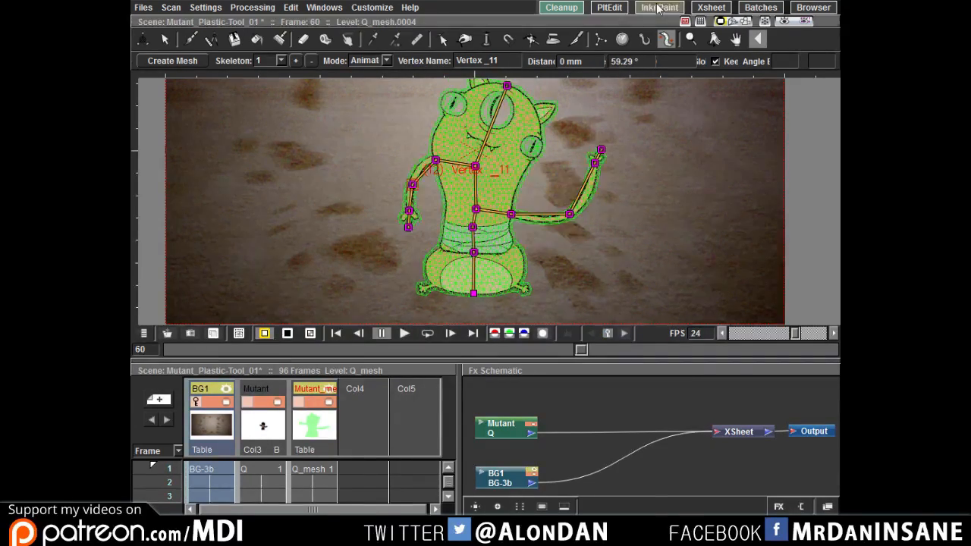
left_click(711, 7)
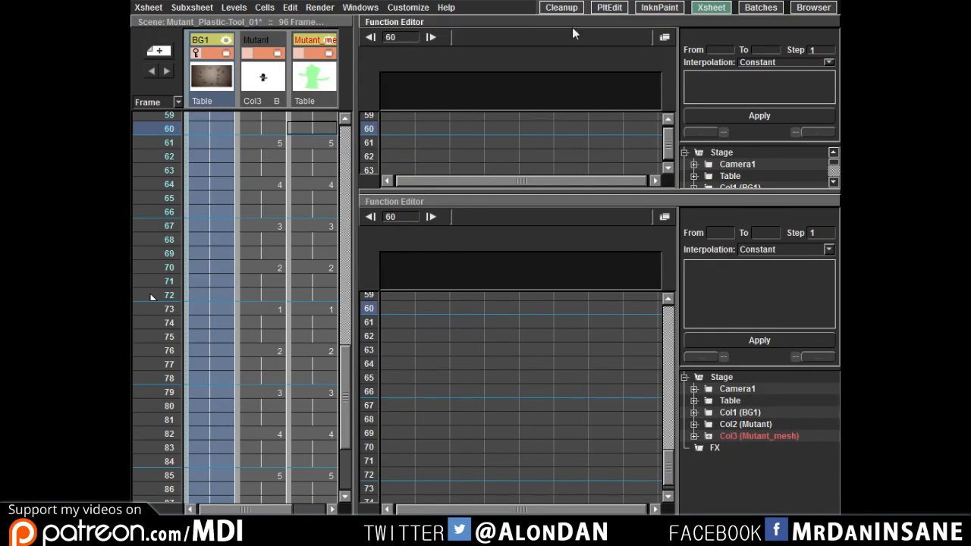
left_click(561, 7)
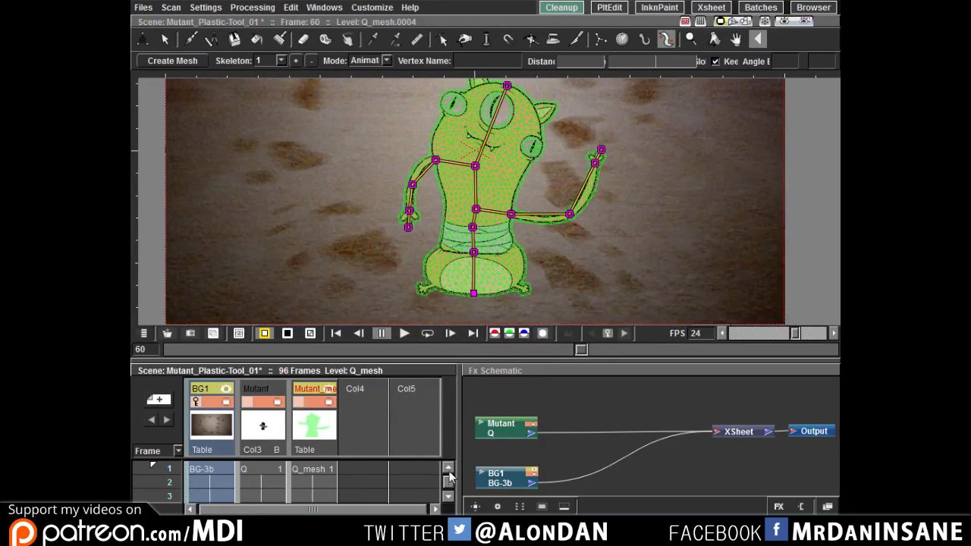
Step: Go to frame 1 of the Mutant_mesh column and expand the Col3 (Mutant_mesh) channels in the enlarged Function Editor
left_click(321, 469)
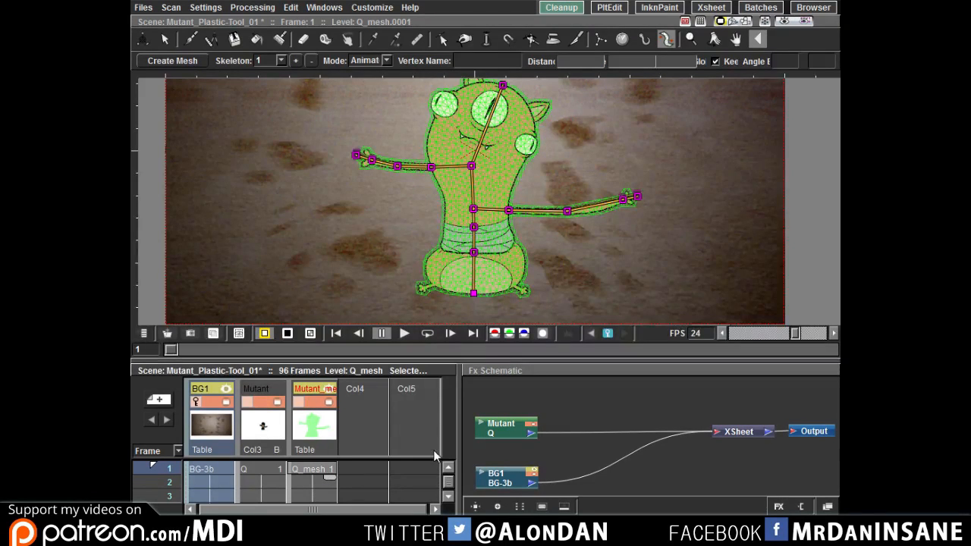
left_click(711, 7)
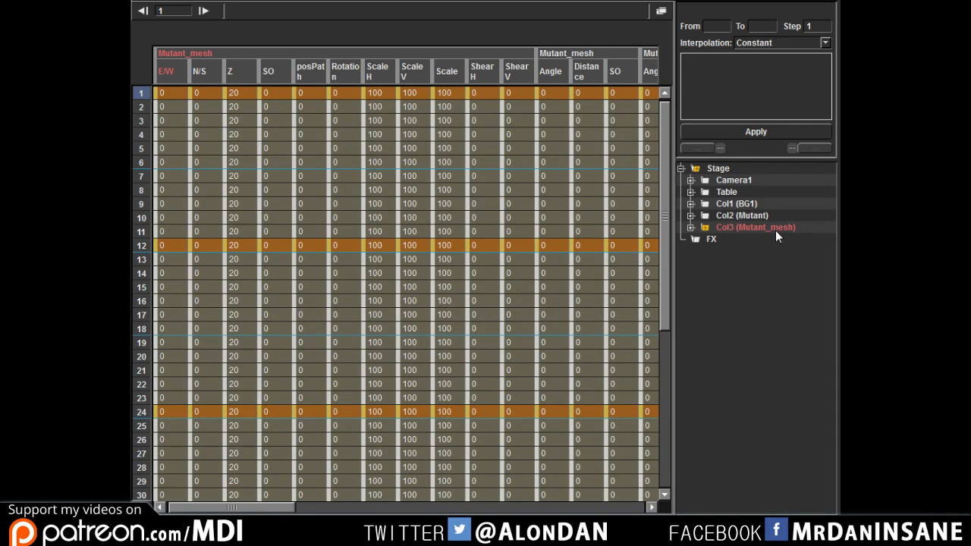
left_click(756, 229)
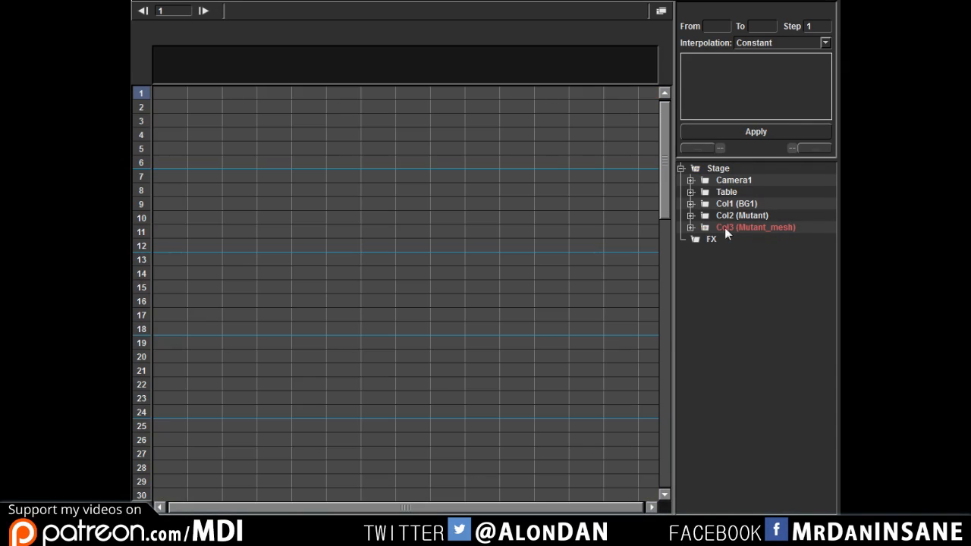
left_click(726, 228)
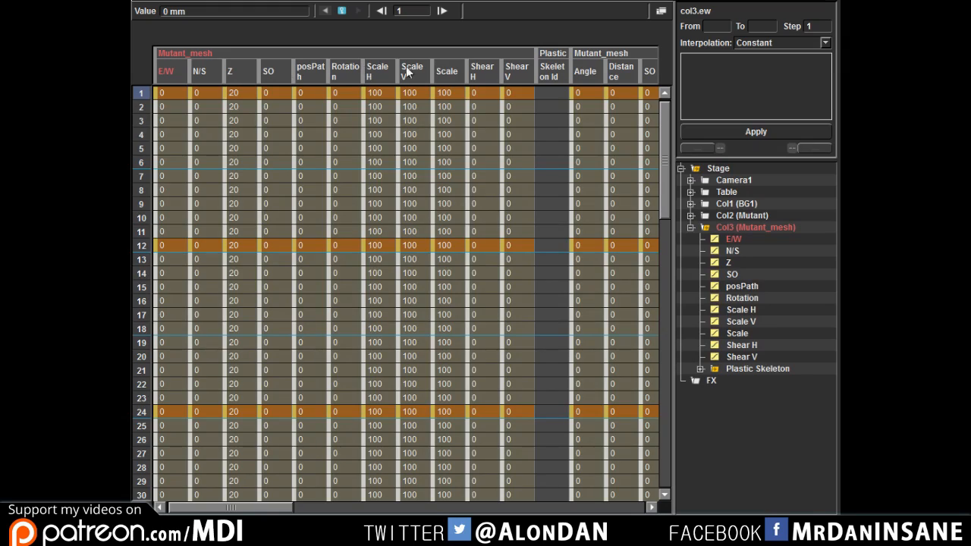
Step: Copy the frame 1 keyframes of all Mutant_mesh channels to frame 42 and check the resulting pose in the Cleanup room
left_click_drag(286, 510, 247, 476)
left_click_drag(665, 129, 665, 104)
left_click_drag(165, 90, 586, 92)
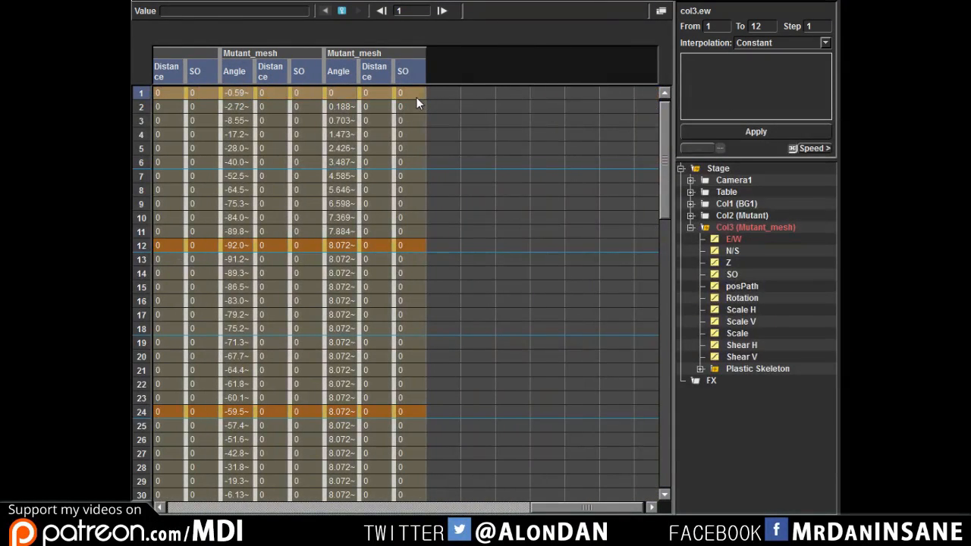
left_click_drag(659, 126, 658, 211)
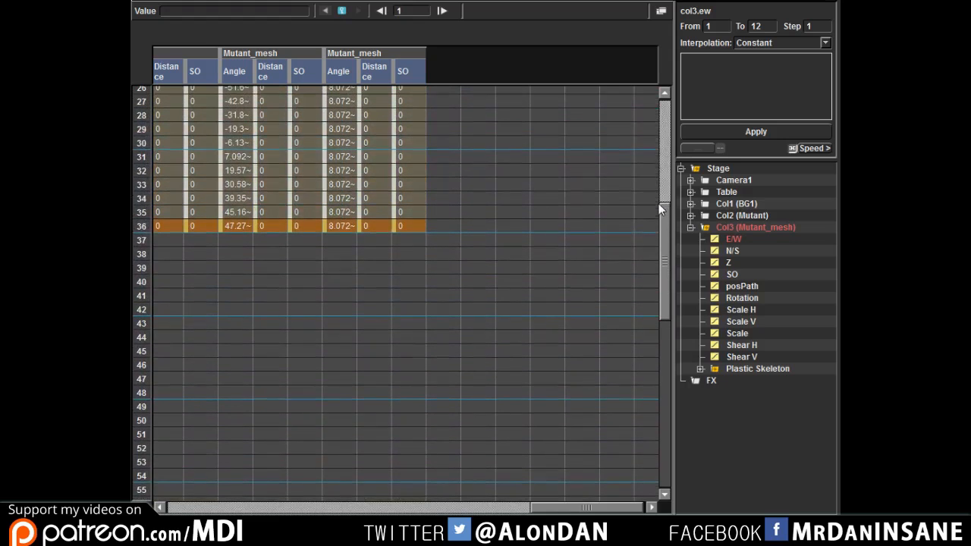
left_click_drag(668, 277, 668, 240)
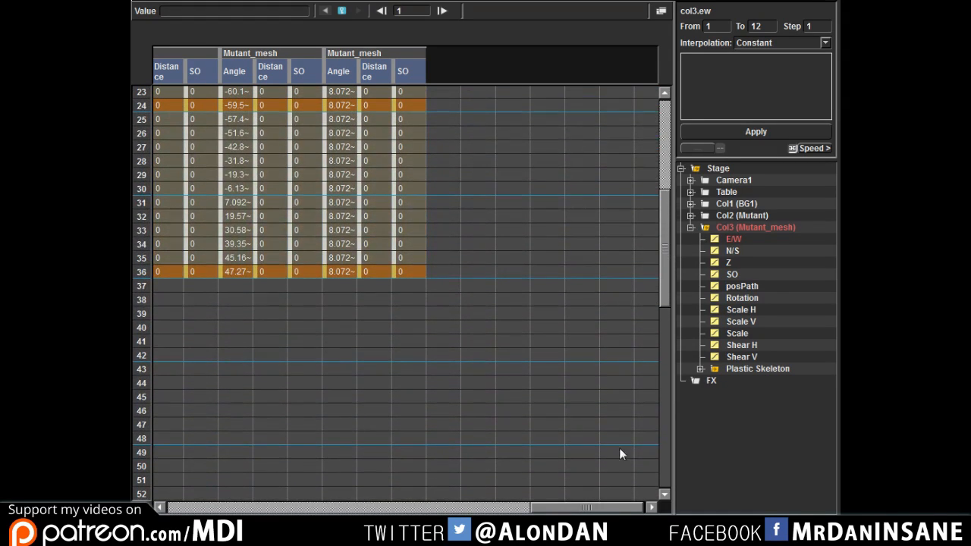
left_click_drag(599, 513, 220, 471)
left_click(160, 356)
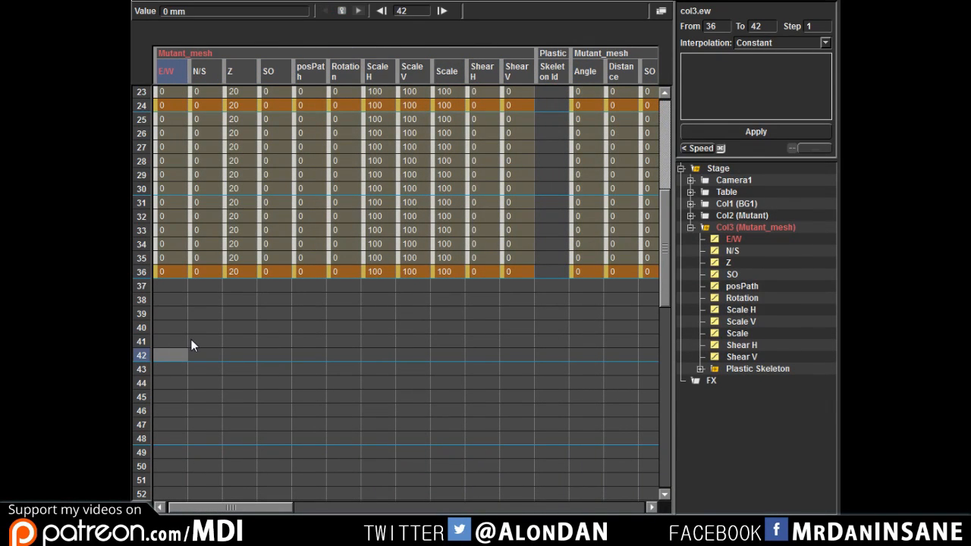
key("z")
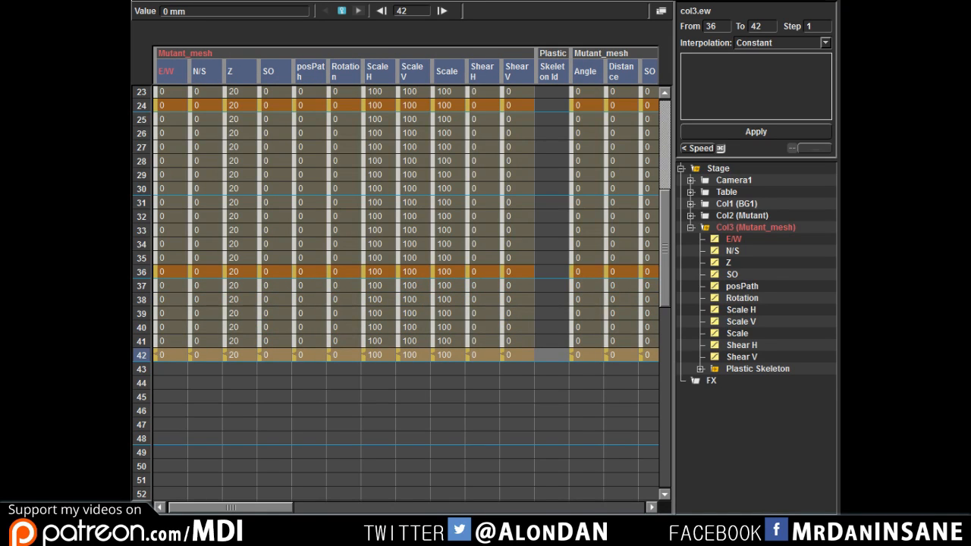
left_click(832, 2)
left_click(567, 8)
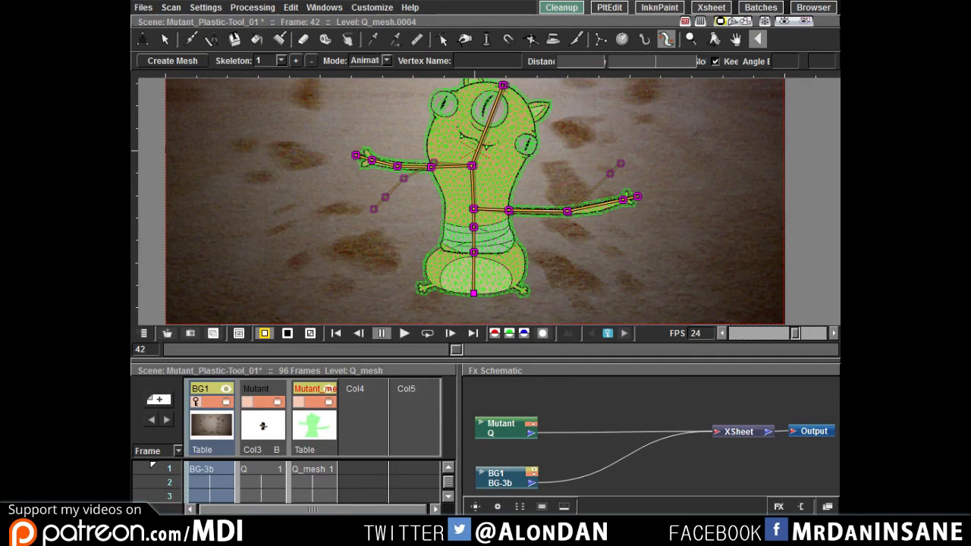
Step: Set the playback range's end marker to frame 42 in the Xsheet room and return to the Cleanup room
left_click(709, 8)
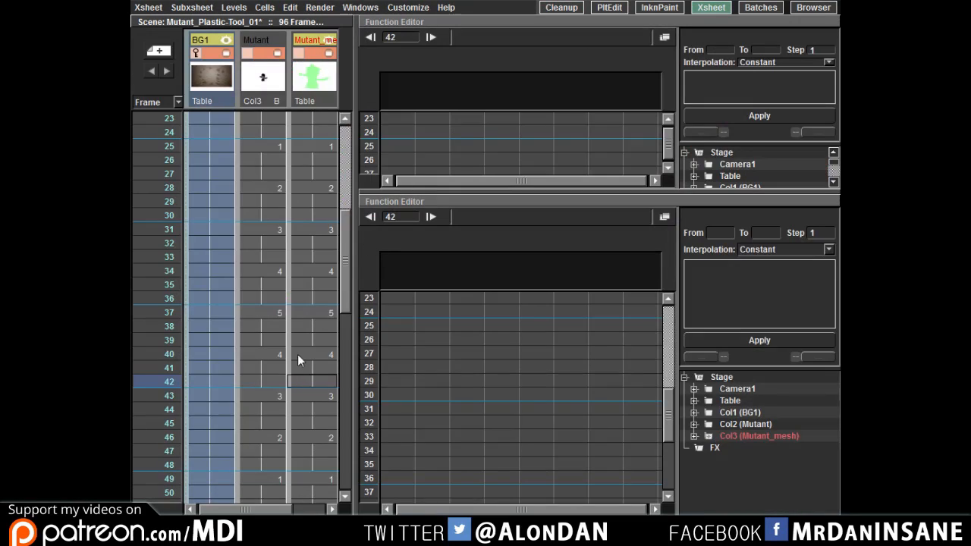
left_click_drag(346, 286, 330, 405)
scroll(149, 114, "up", 5)
scroll(153, 121, "up", 1)
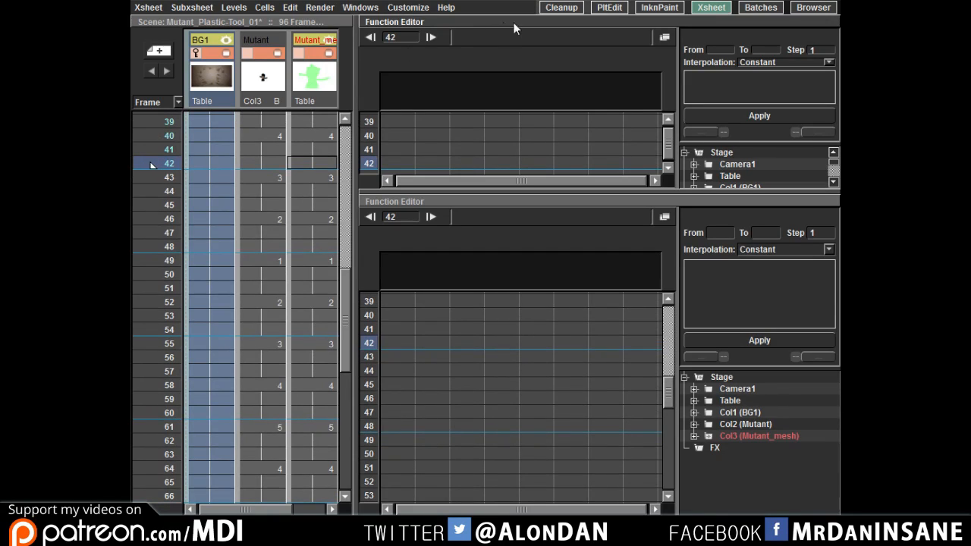
left_click(561, 8)
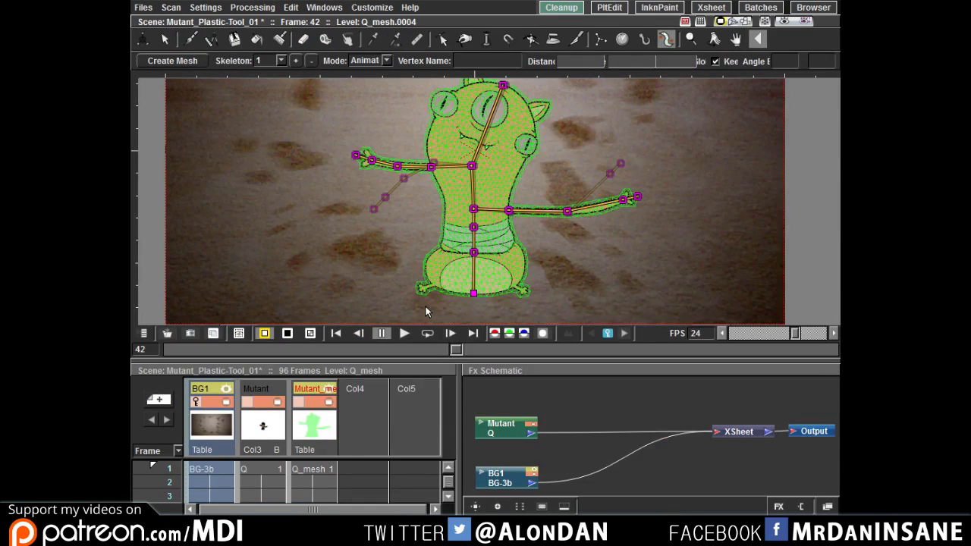
Step: Preview the Mutant animation in a loop and hide the Mutant_mesh column's mesh overlay in the viewer
left_click(314, 404)
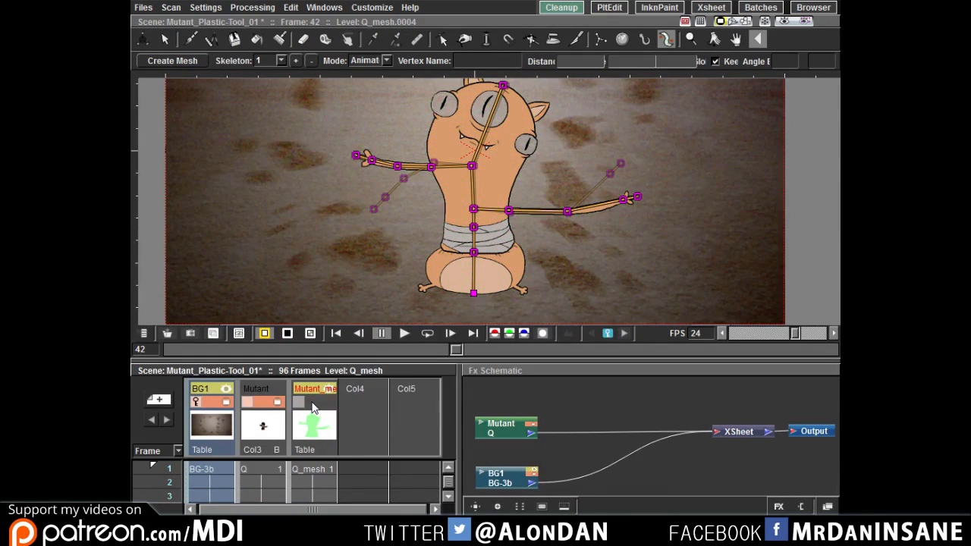
left_click(313, 404)
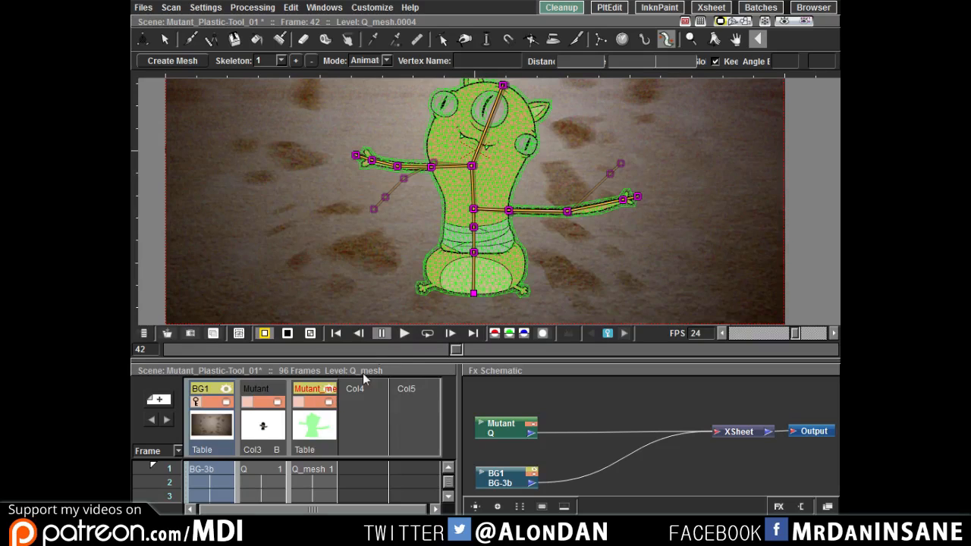
left_click(427, 334)
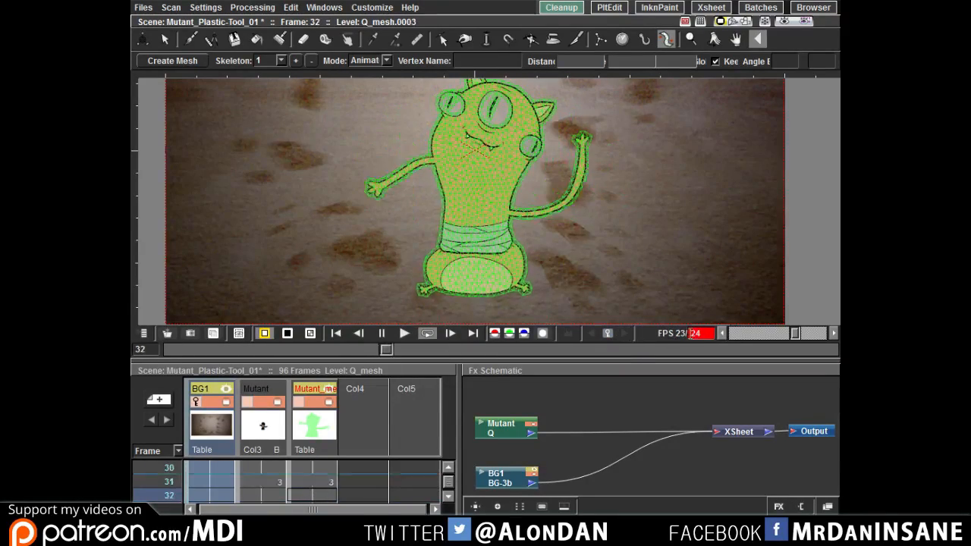
left_click(314, 403)
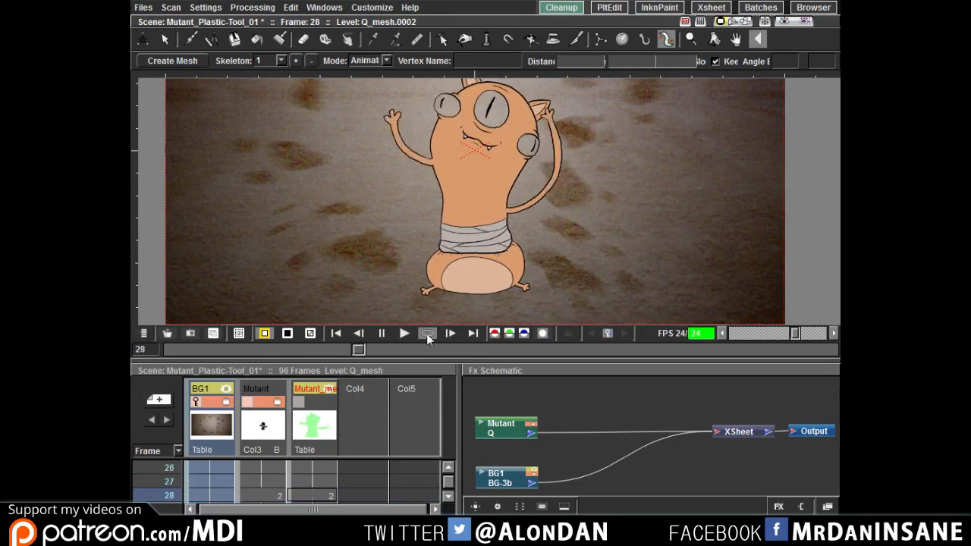
left_click(404, 335)
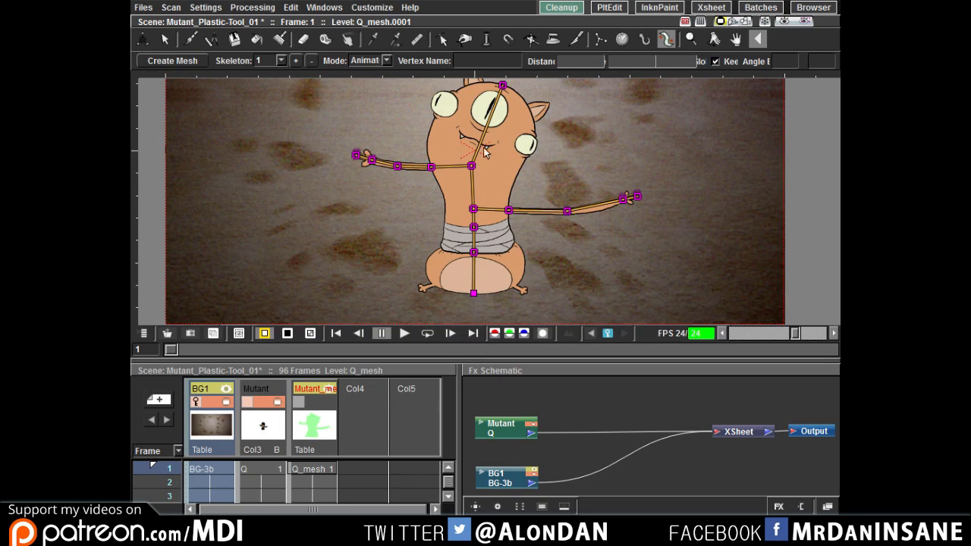
Step: At frame 1, bend the shorter arm so its hand folds over the face, with Vertex _12 at about -84.98°
scroll(503, 169, "up", 3)
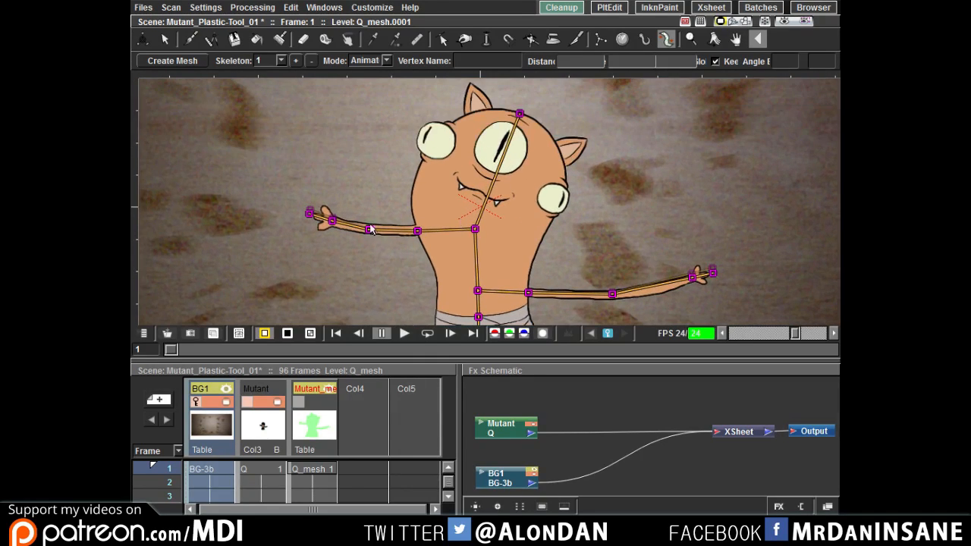
left_click_drag(372, 231, 390, 204)
left_click_drag(371, 166, 437, 175)
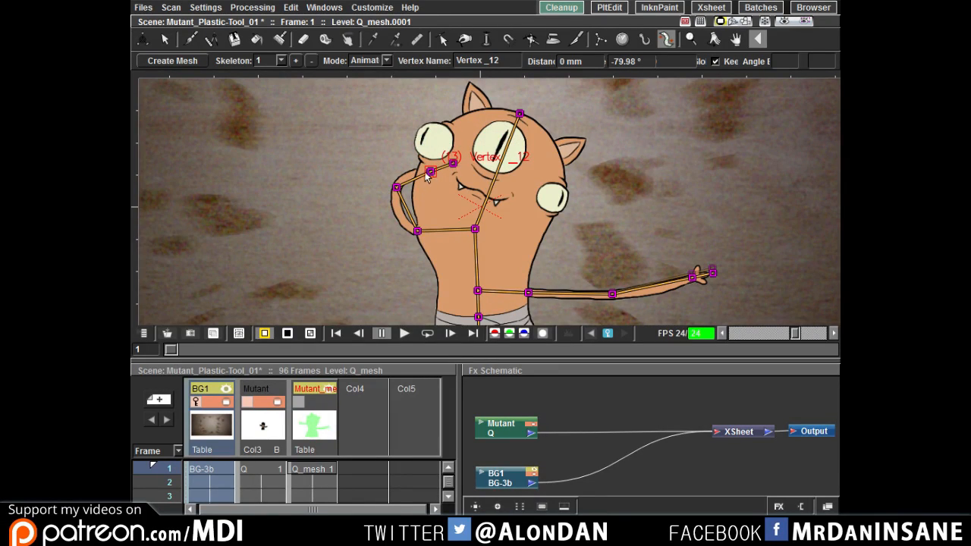
mouse_move(430, 173)
left_mouse_down()
mouse_move(424, 161)
mouse_move(434, 180)
left_mouse_up()
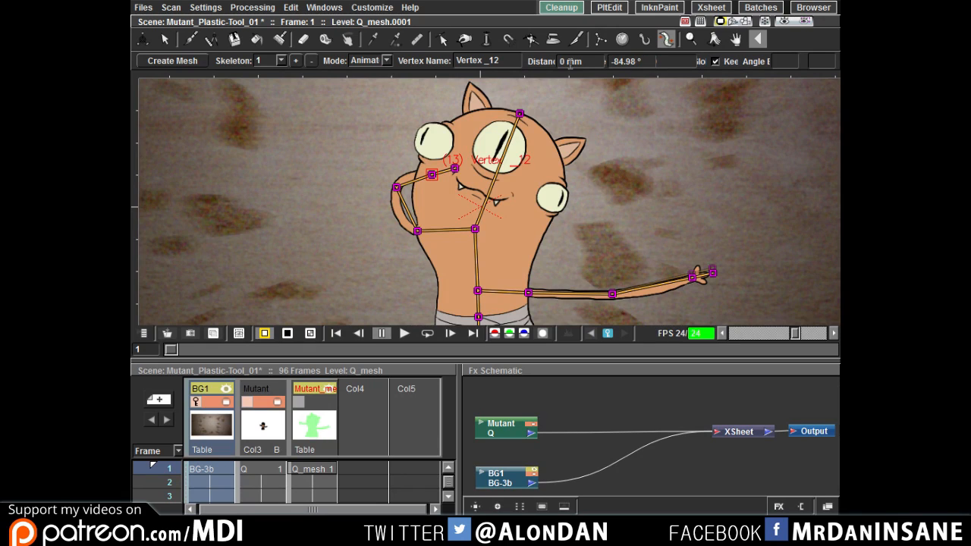
Step: Open an additional ComboViewer as a floating window and widen it until the full Plastic tool options, including SO, are shown
left_click(324, 7)
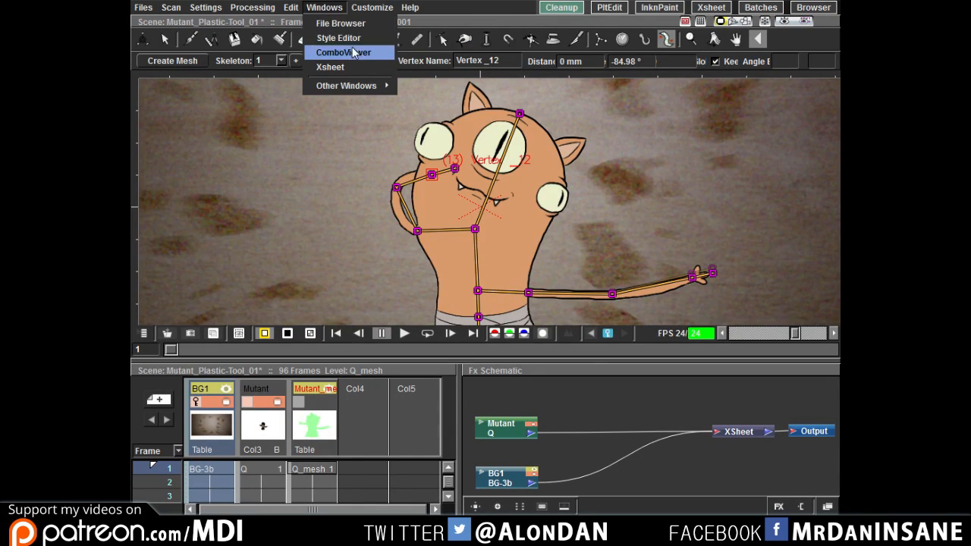
left_click(376, 53)
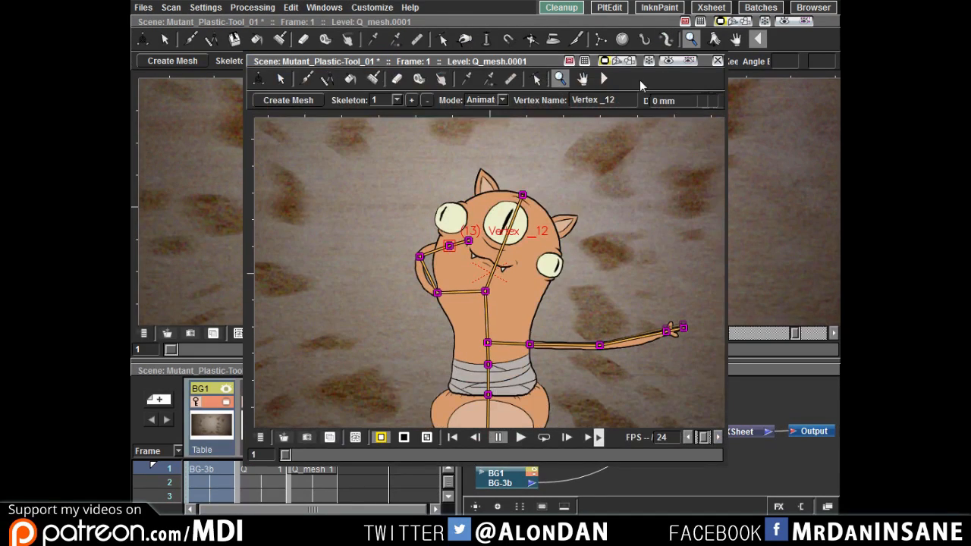
left_click_drag(542, 60, 0, 7)
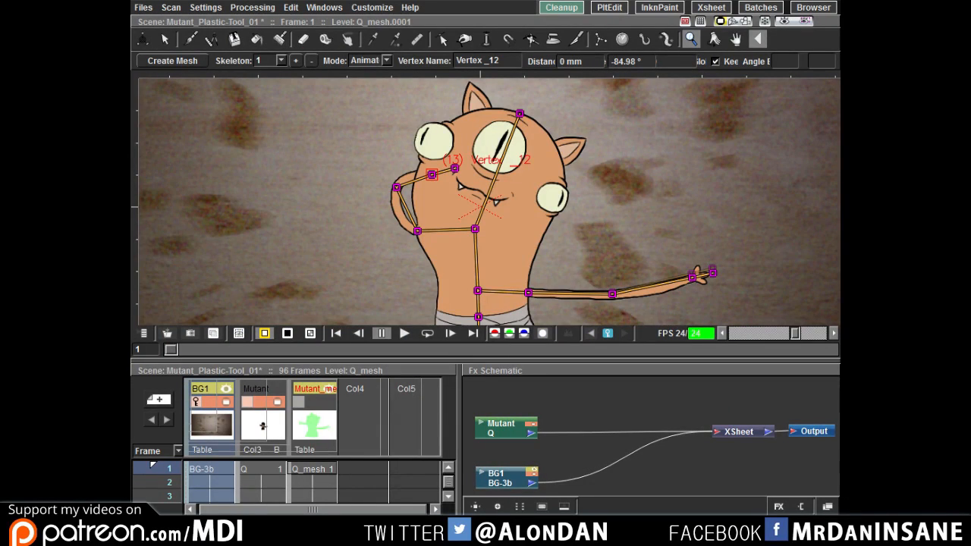
left_click_drag(131, 11, 554, 64)
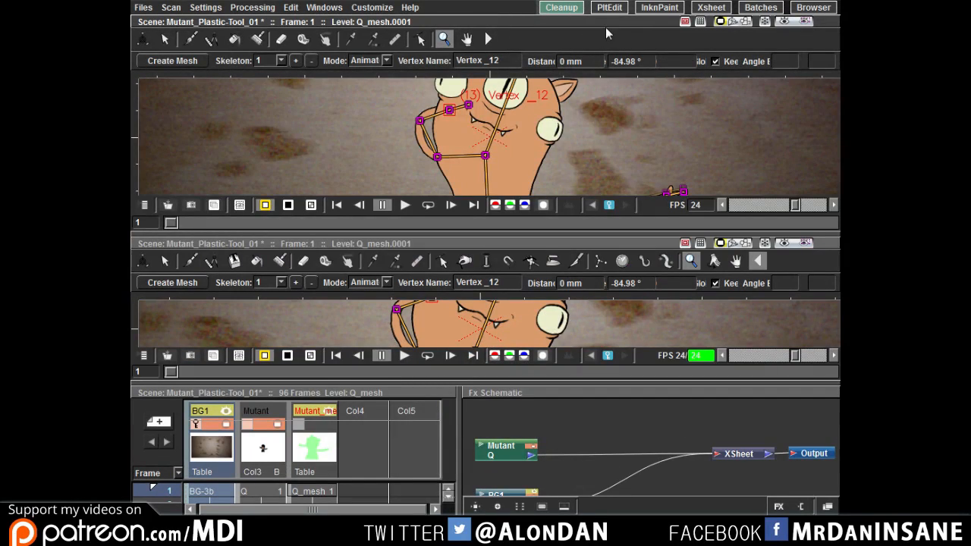
left_click_drag(608, 22, 521, 87)
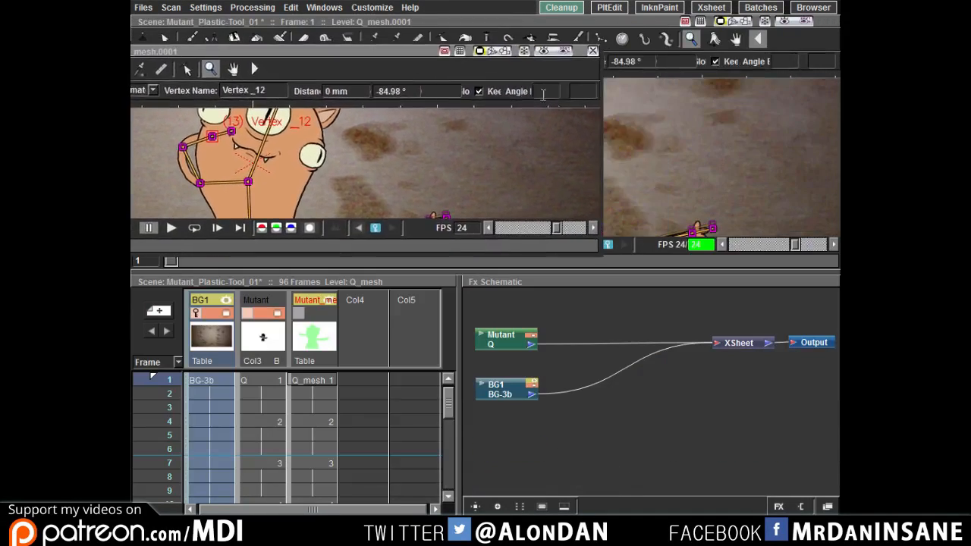
left_click_drag(598, 119, 805, 116)
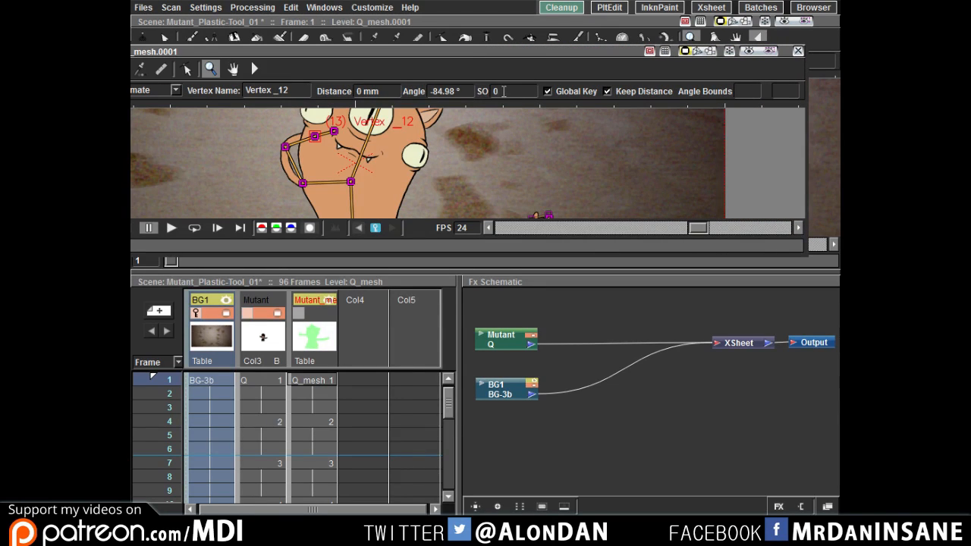
left_click_drag(510, 53, 536, 187)
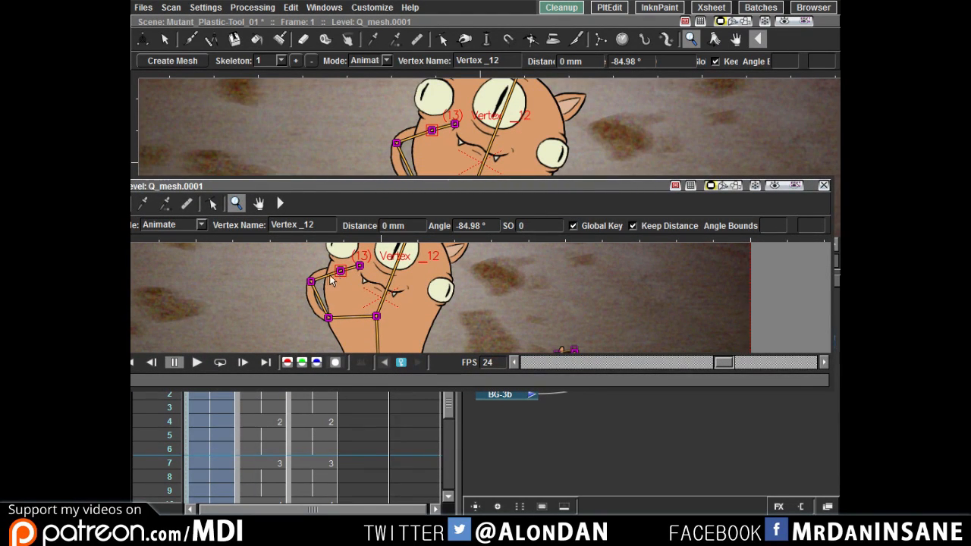
Step: Try stacking order (SO) values including -1 for Vertex _12, leaving the hand drawn in front of the face
left_click(521, 225)
key("Return")
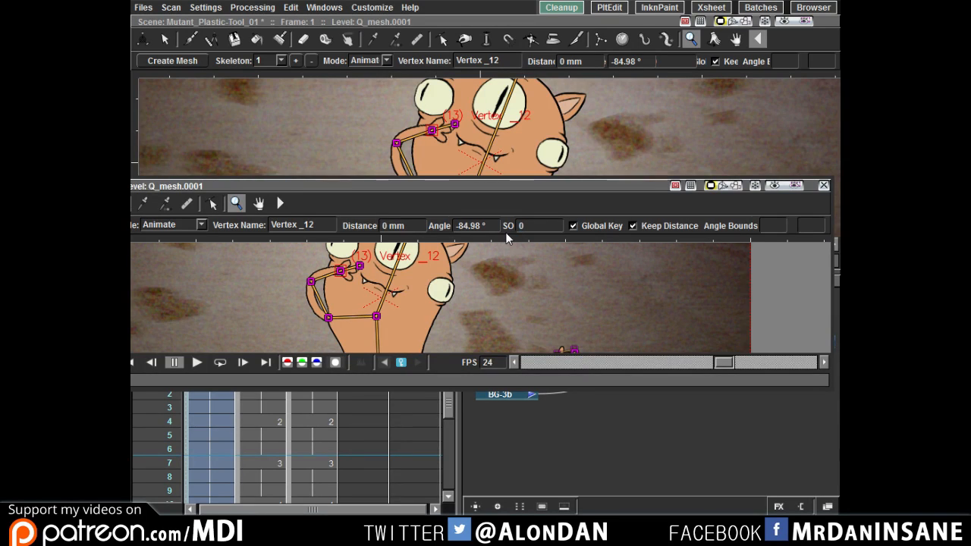
key("BackSpace")
type("-1")
Step: Close the floating viewer and move the shorter arm's hand closer to the mouth, with Vertex _12 at about -74.94°
left_click(824, 186)
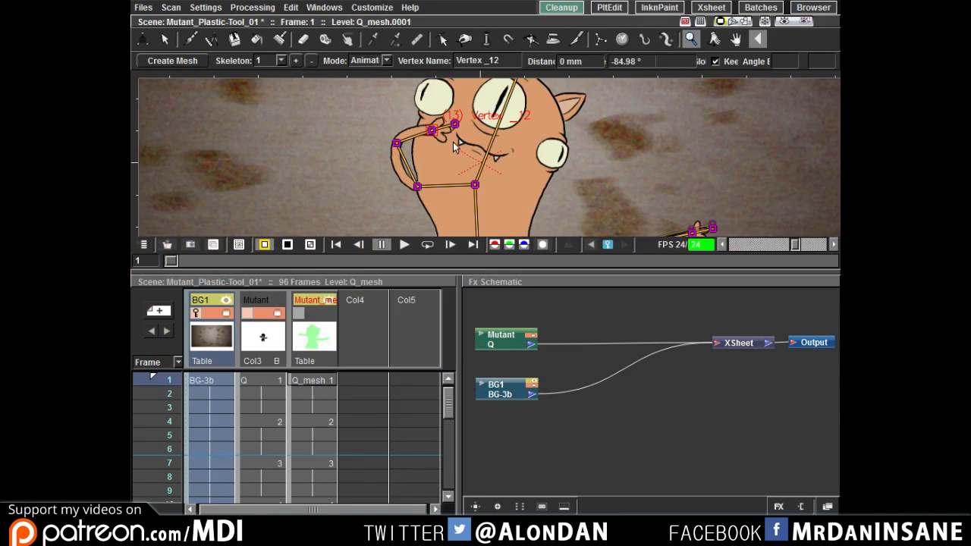
mouse_move(438, 135)
left_mouse_down()
mouse_move(441, 146)
mouse_move(444, 138)
mouse_move(403, 140)
mouse_move(453, 132)
left_mouse_up()
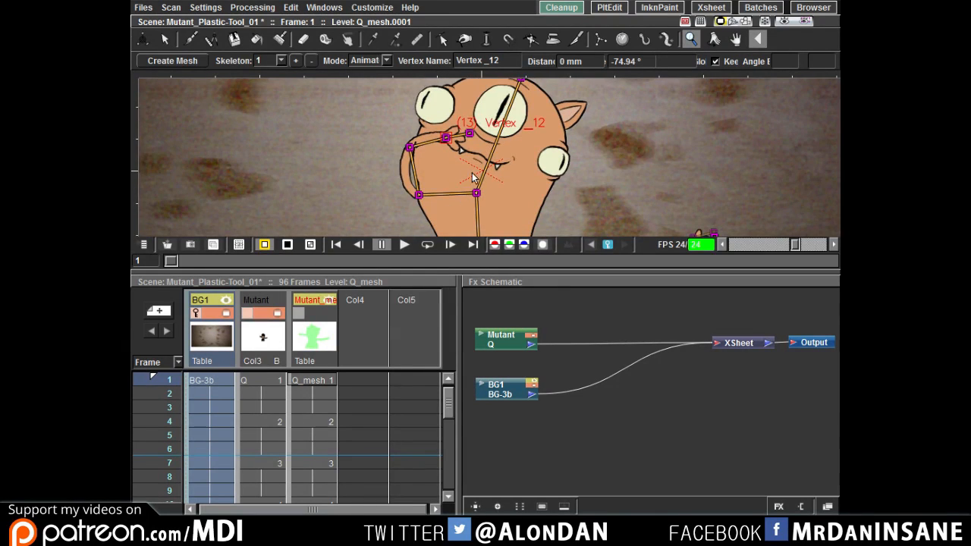
scroll(479, 165, "down", 2)
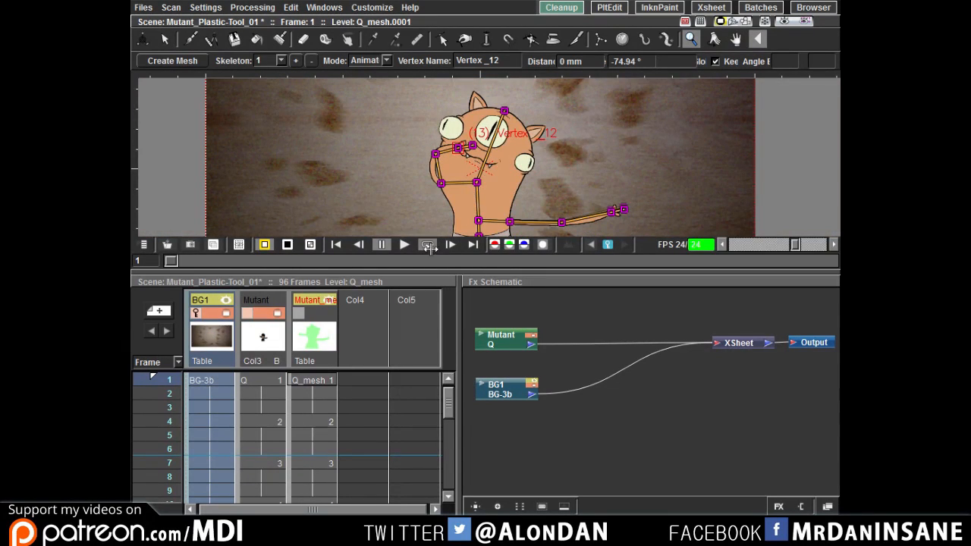
Step: Enlarge the docked viewer above the Xsheet and schematic again and play the animation in a loop
left_click_drag(414, 272, 413, 365)
double_click(497, 21)
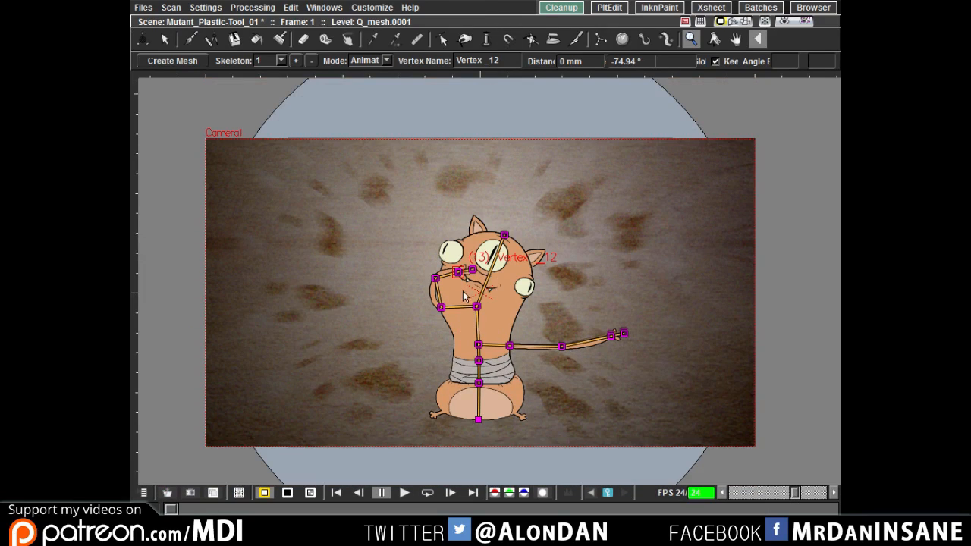
double_click(552, 26)
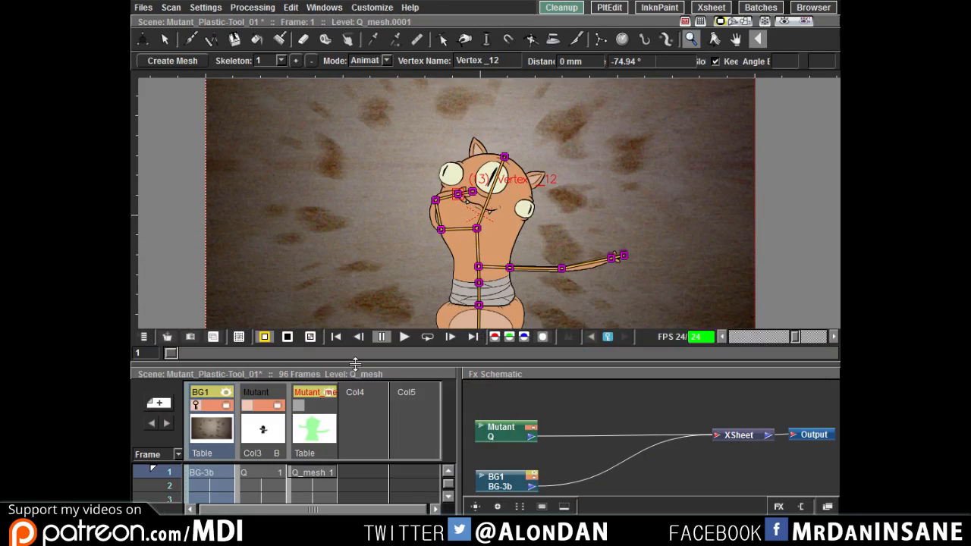
left_click(427, 336)
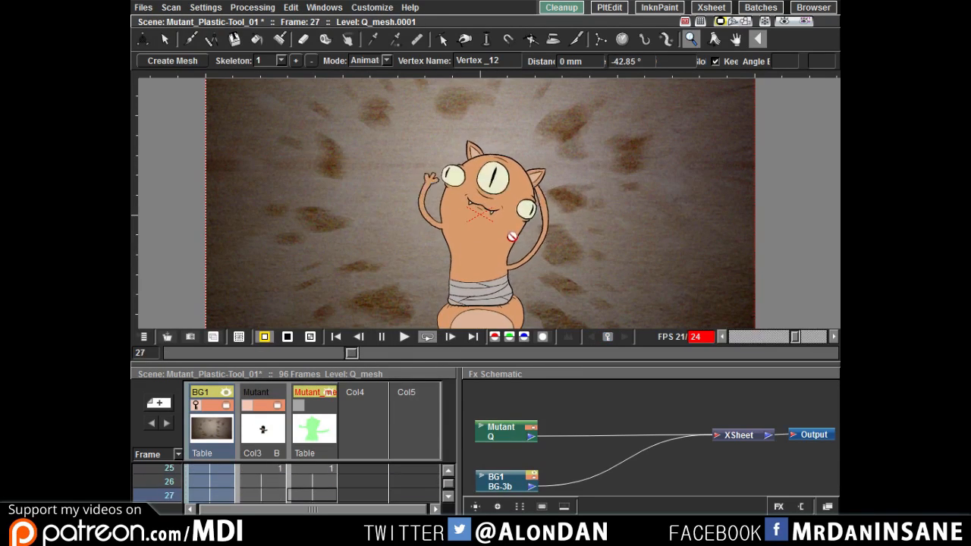